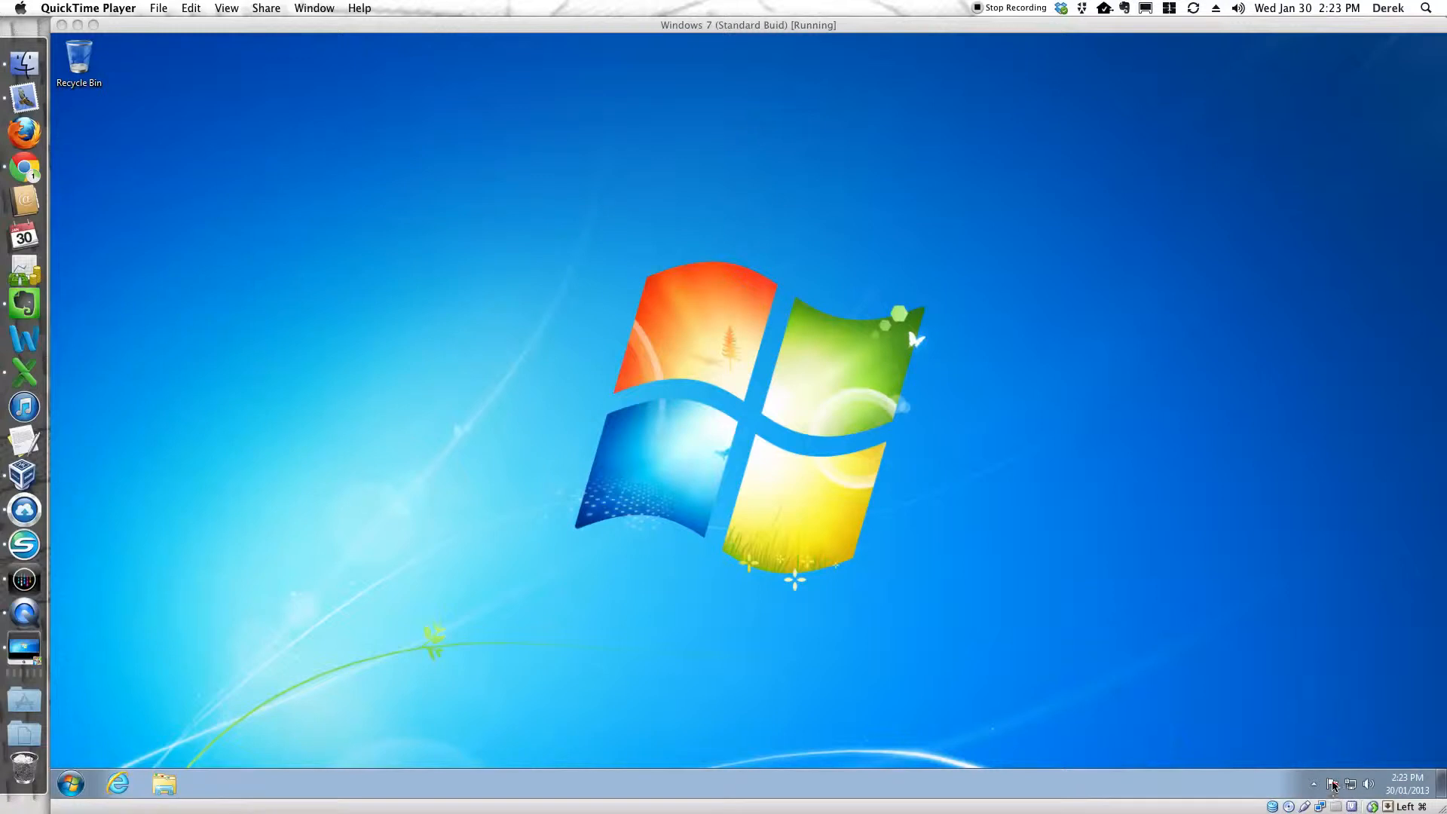
# Step: Check the Action Center notification for important messages about the computer's protection
pyautogui.click(1333, 785)
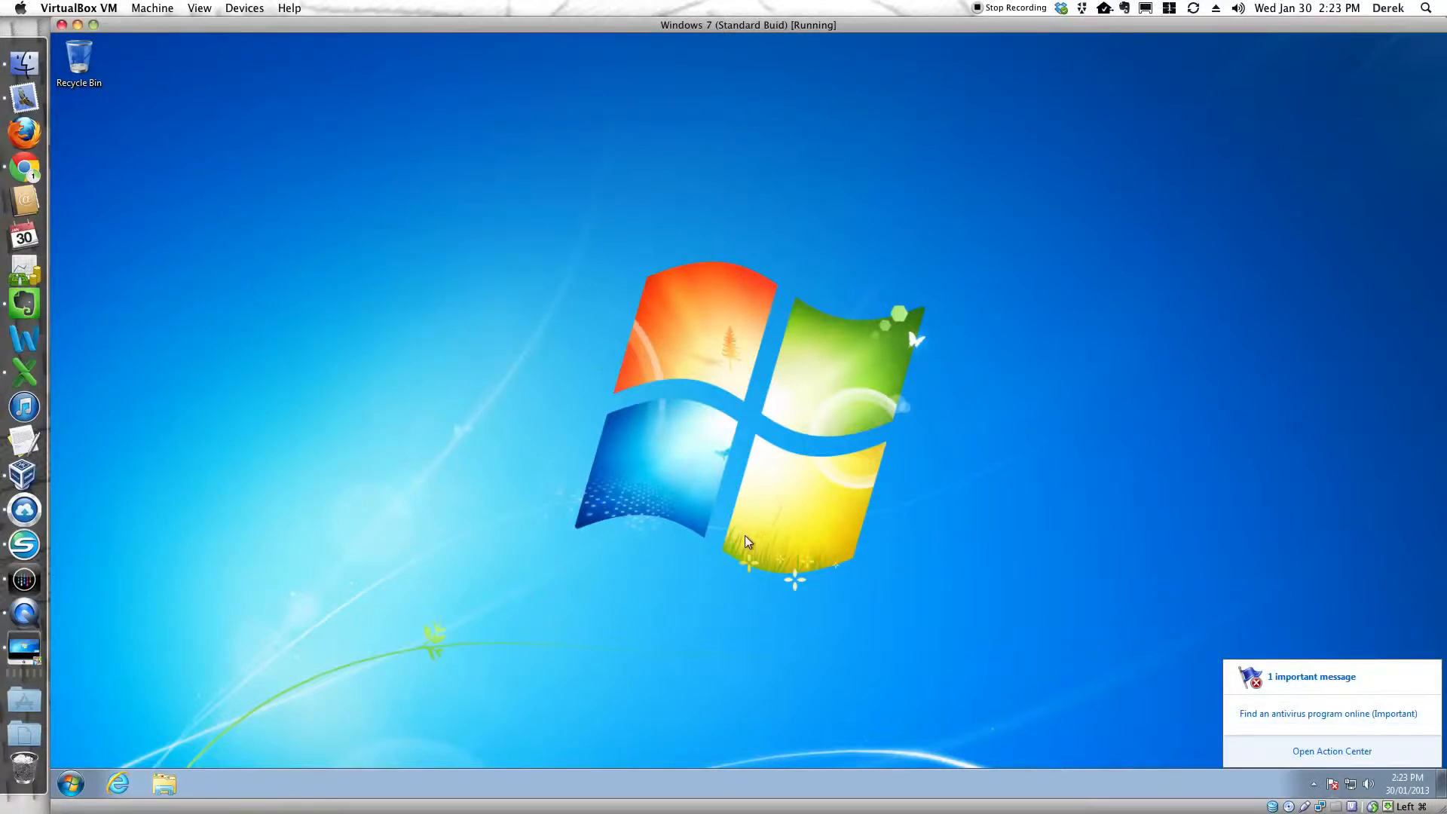
pyautogui.click(201, 592)
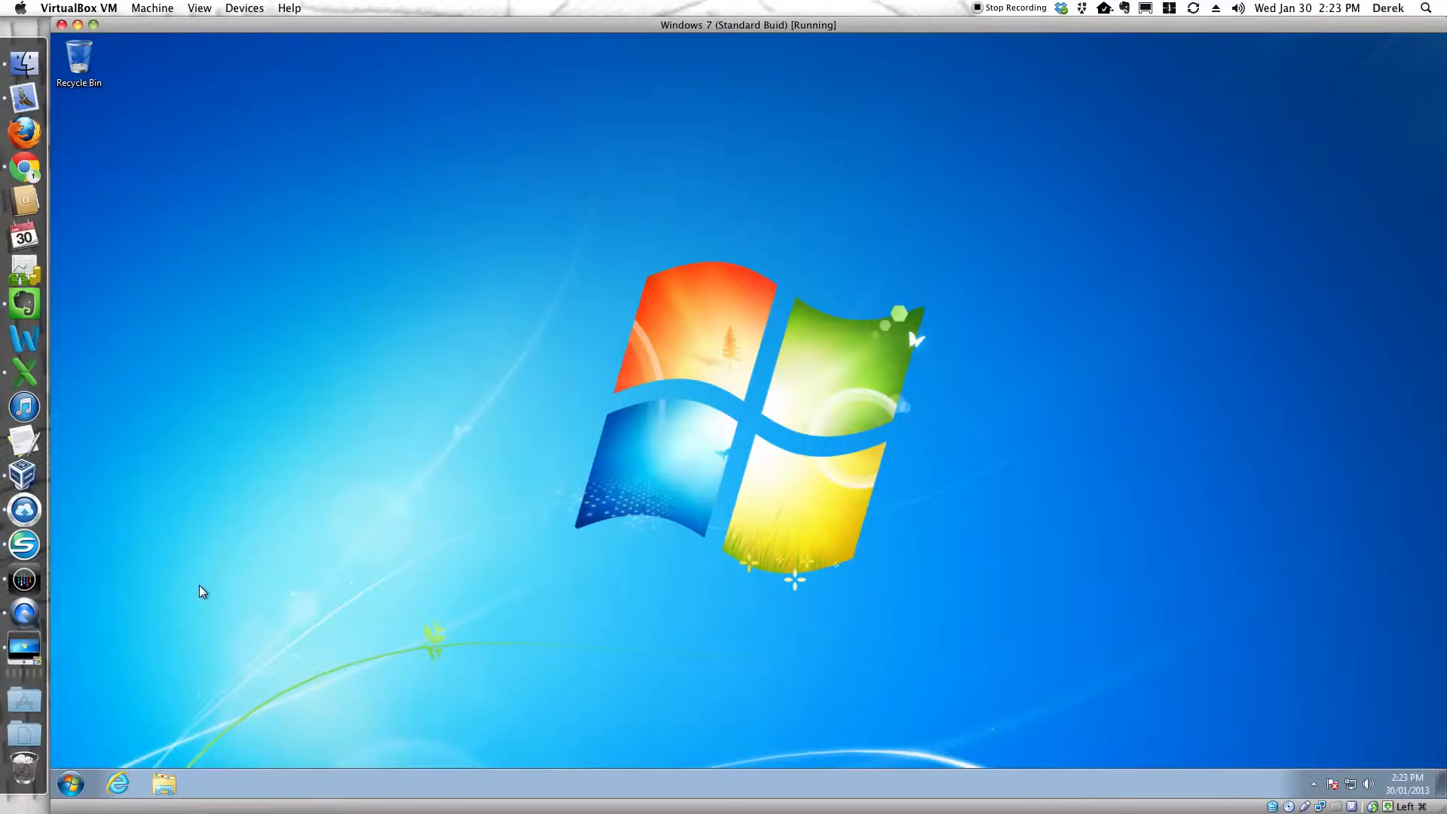
# Step: Open Internet Explorer and search Google for "mse"
pyautogui.click(118, 785)
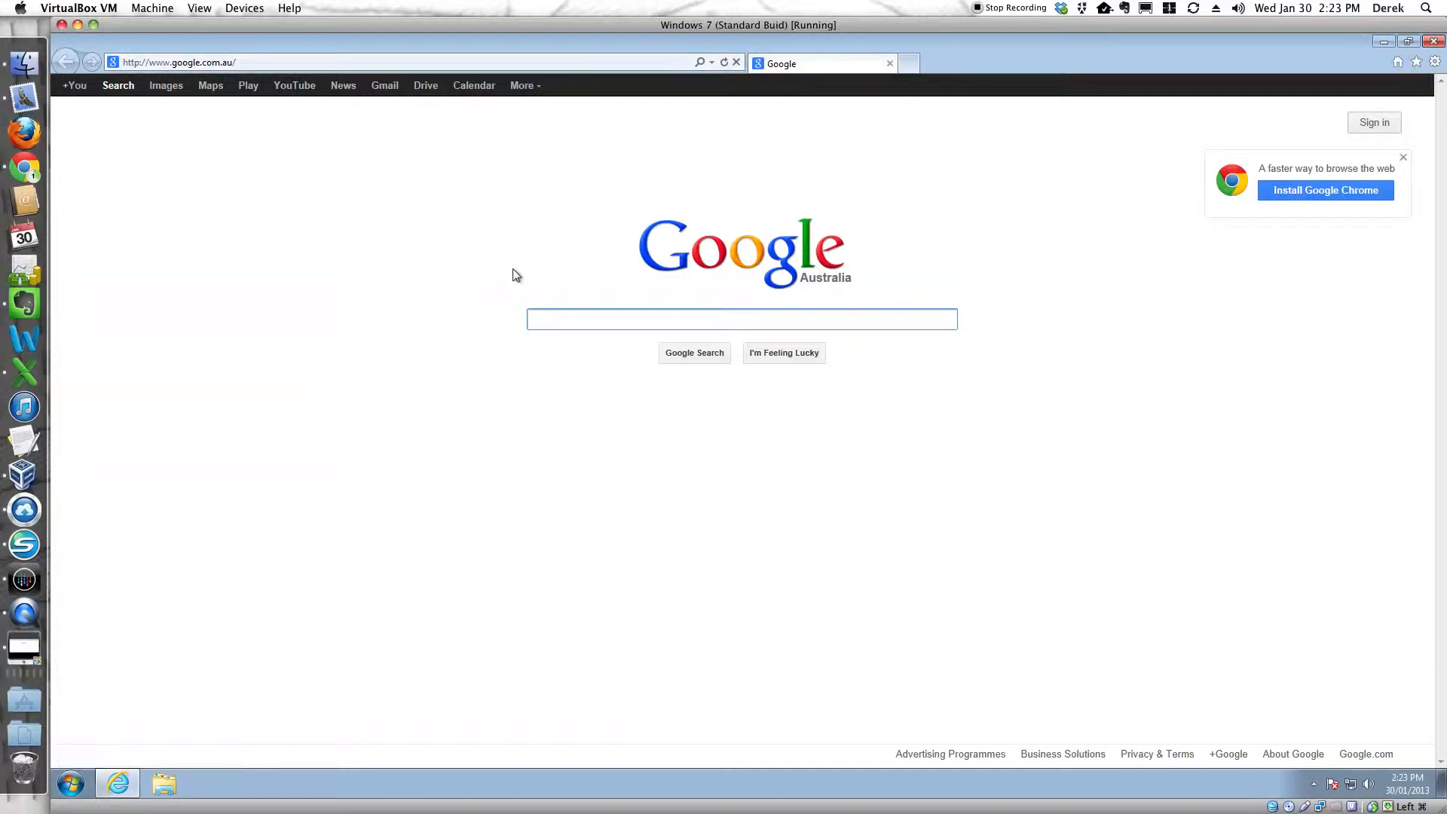
pyautogui.write('mse')
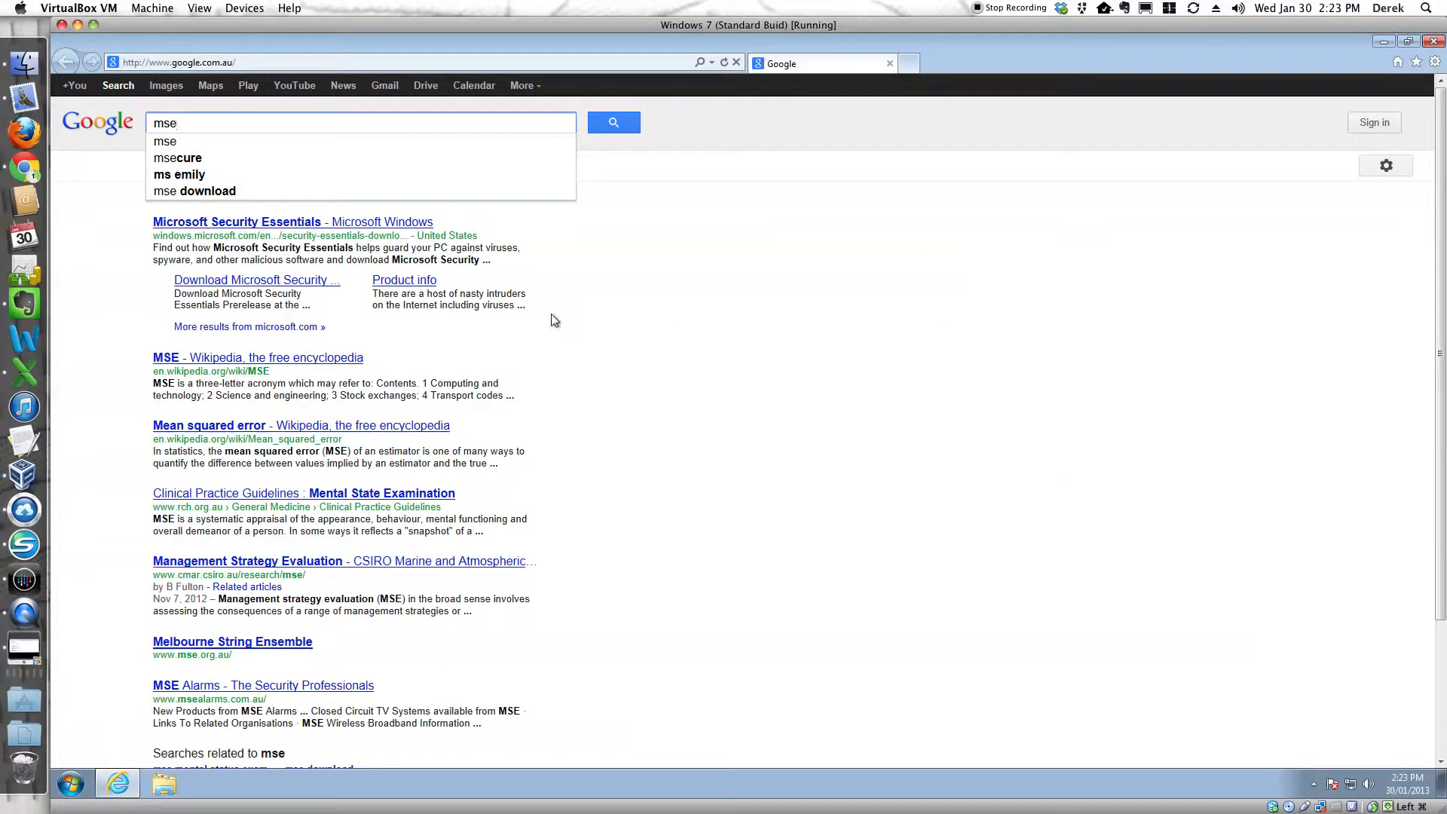
pyautogui.press('Return')
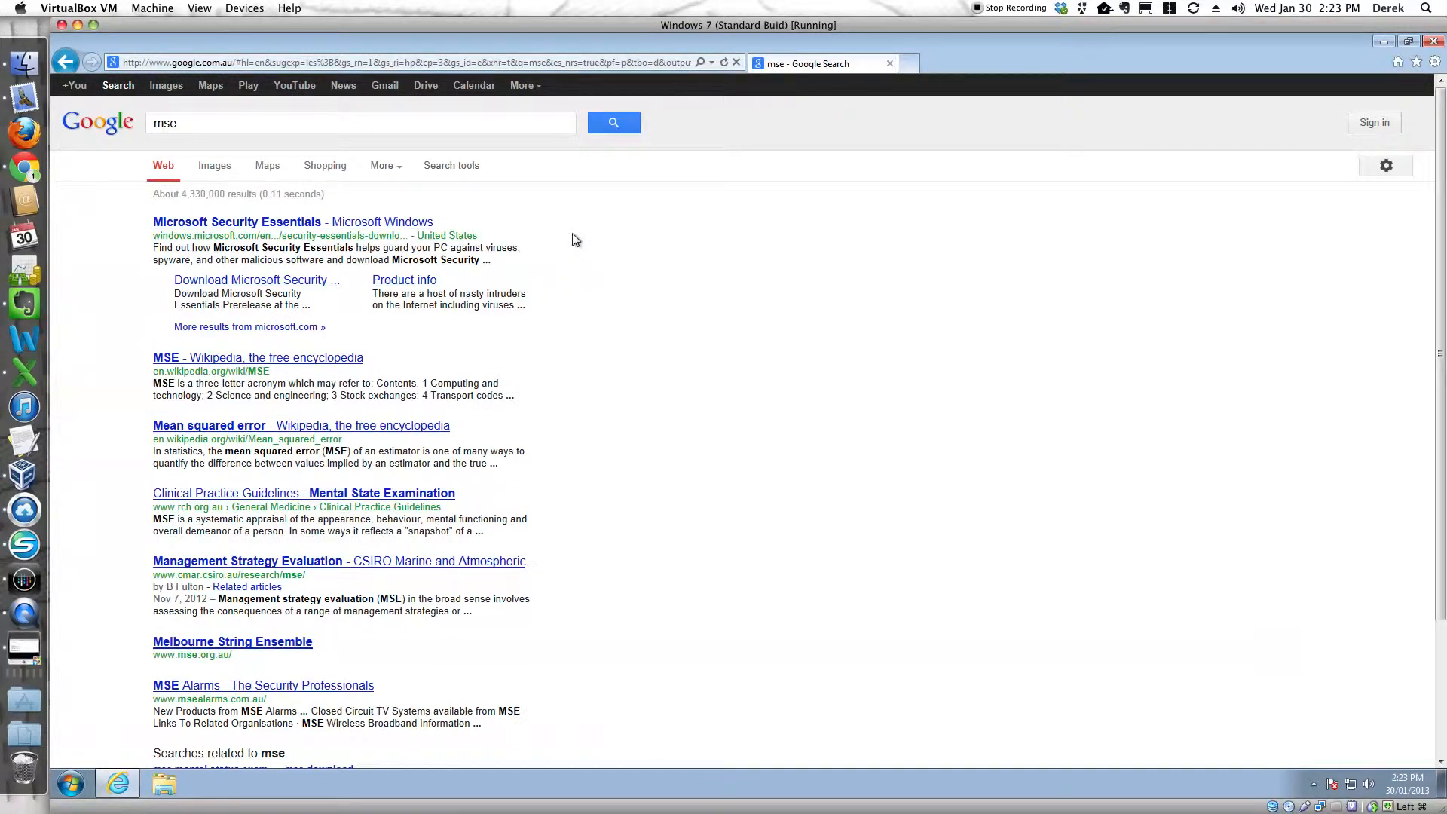
# Step: Open the Microsoft Security Essentials result from Microsoft Windows and download and save mseinstall.exe
pyautogui.click(246, 223)
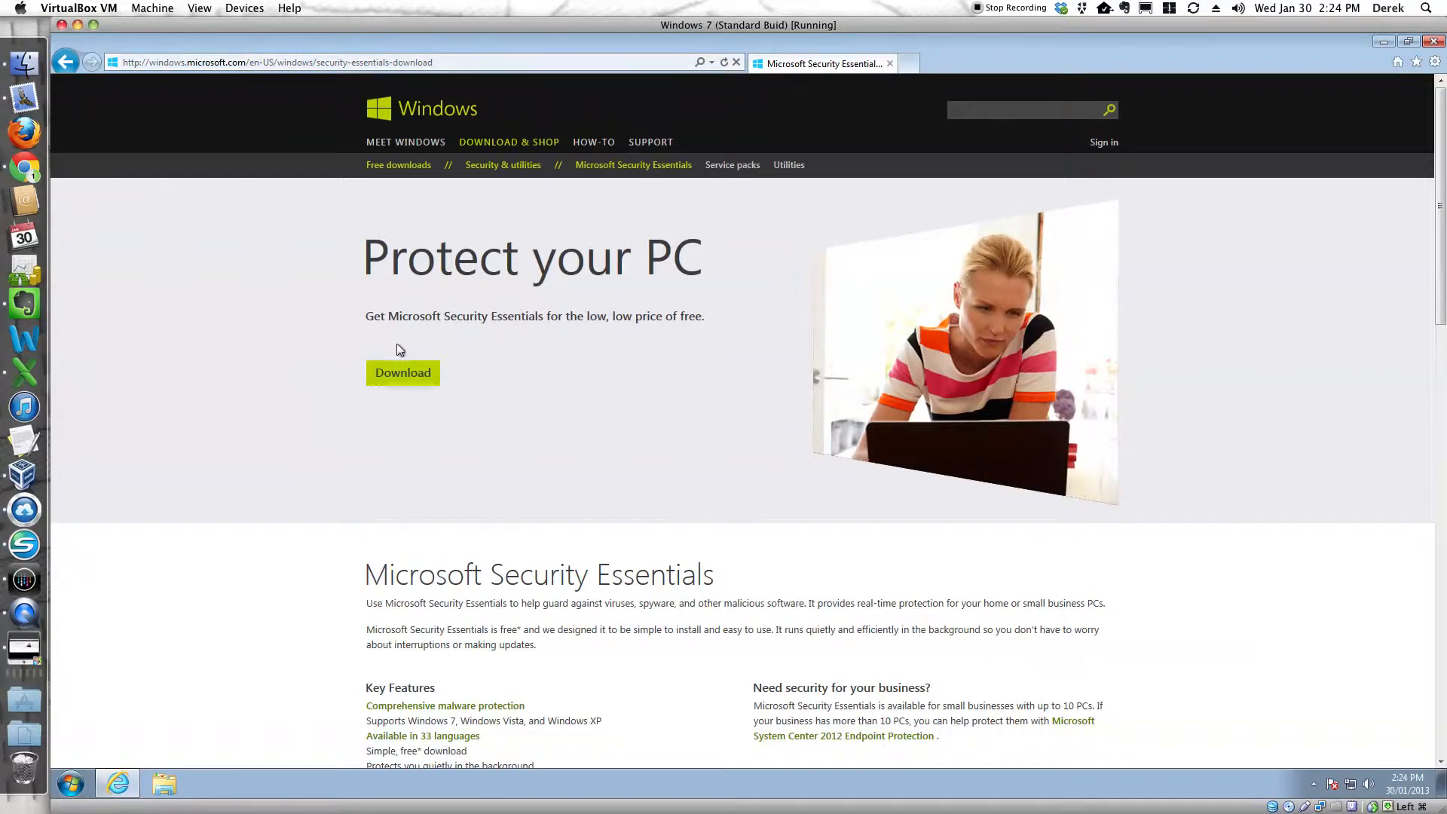
pyautogui.click(405, 376)
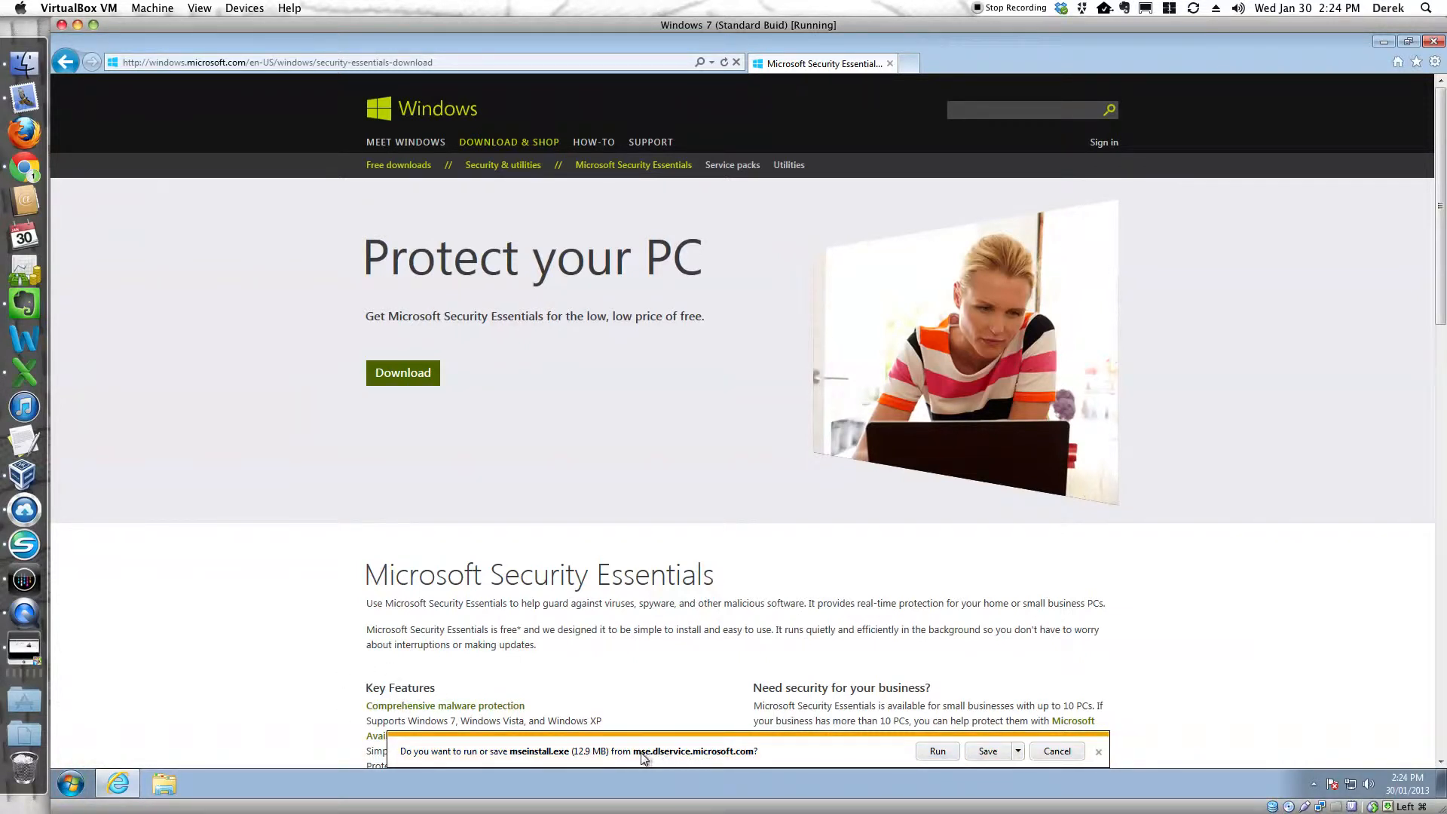
pyautogui.click(988, 753)
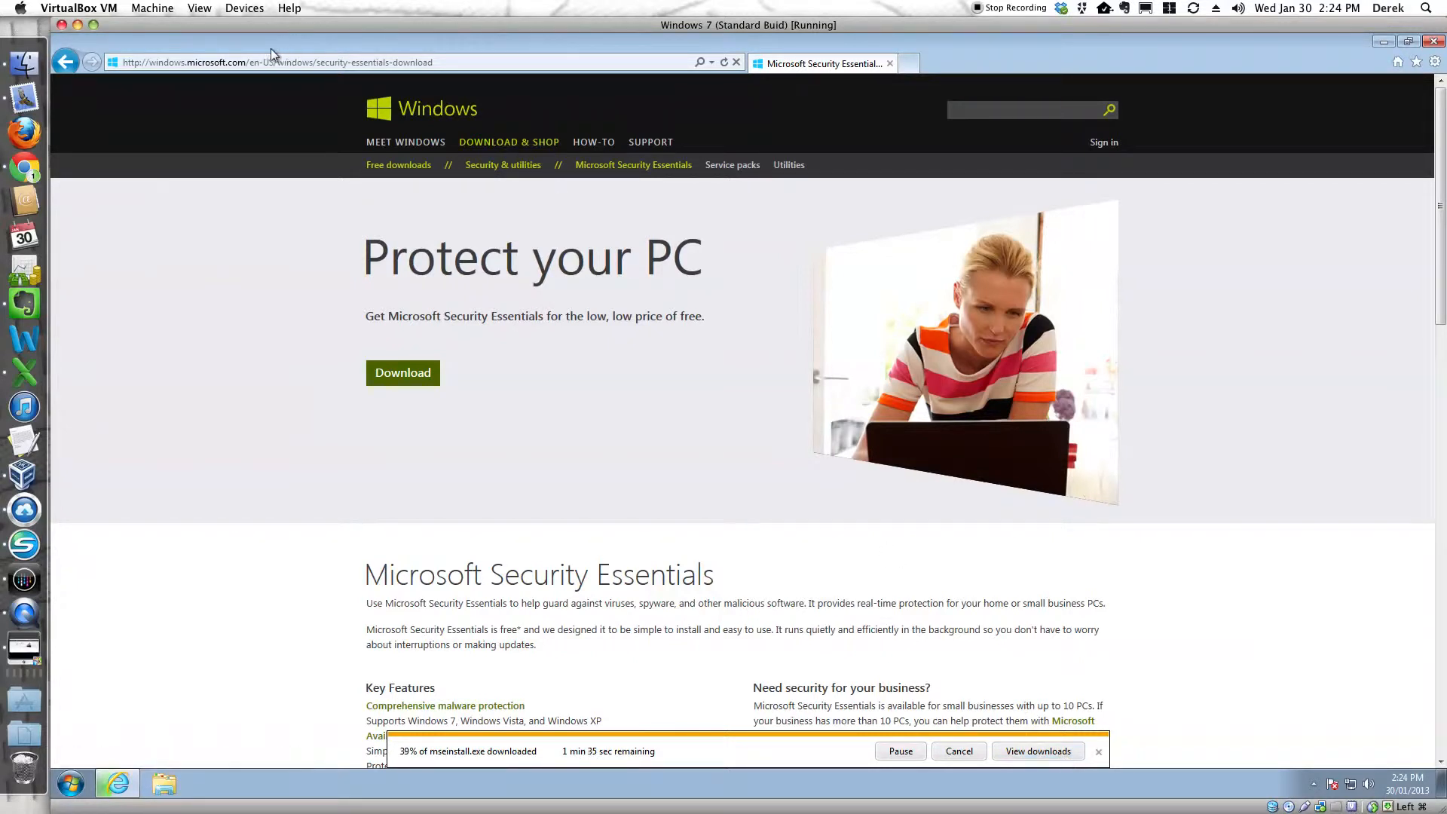
# Step: Check the installed Internet Explorer version in its About information and close it
pyautogui.click(1435, 62)
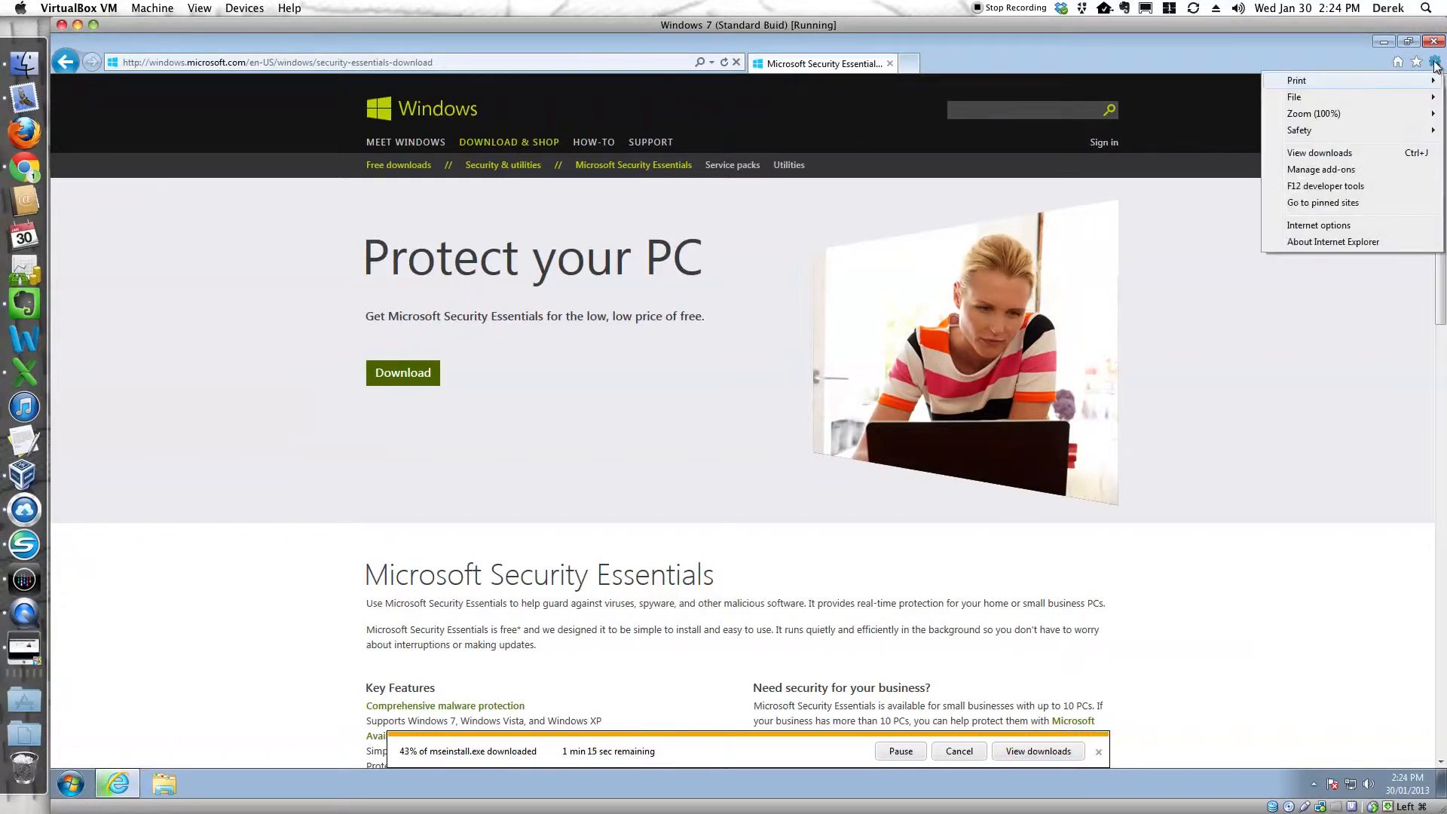
pyautogui.click(1317, 242)
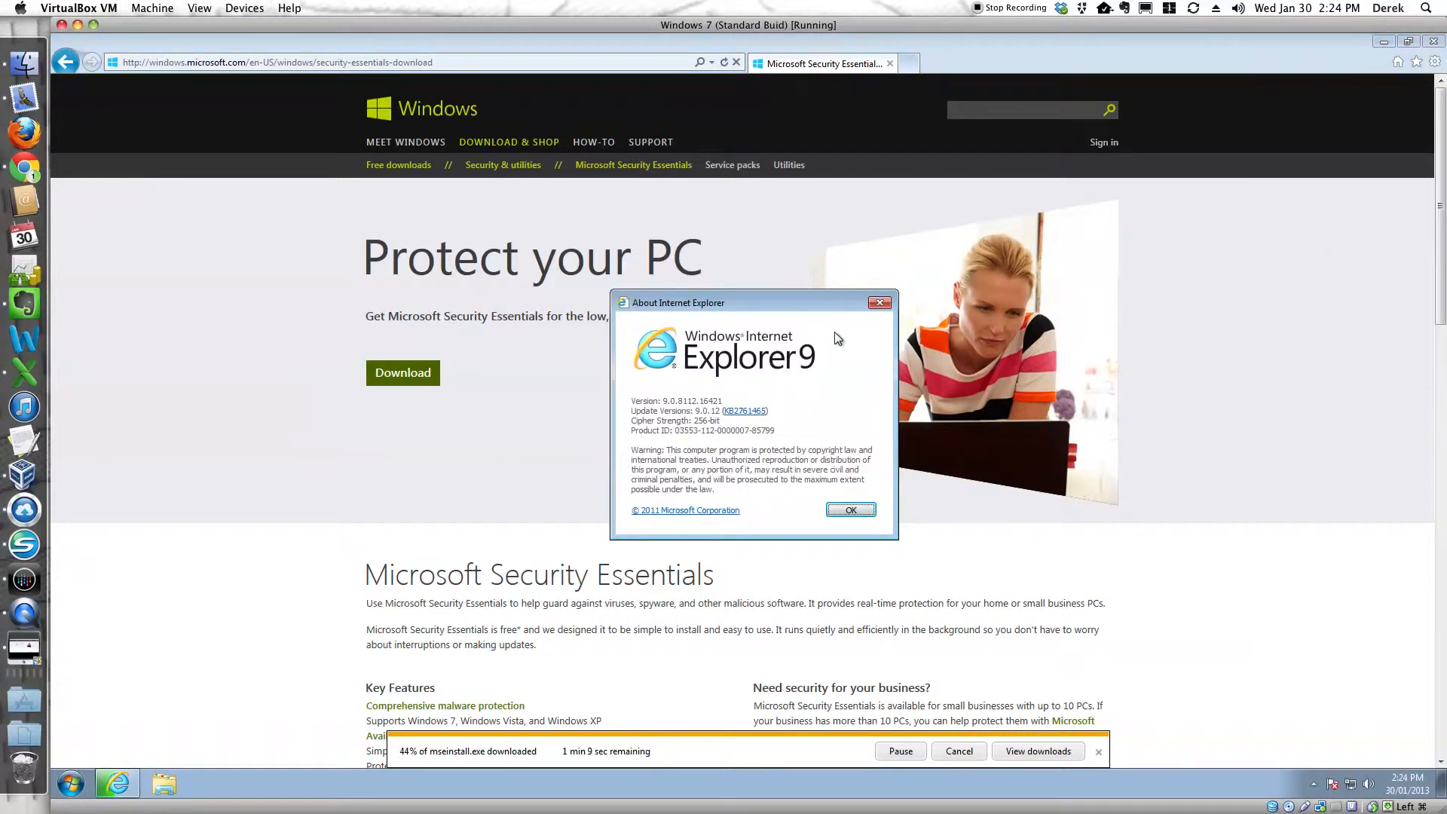
pyautogui.click(880, 304)
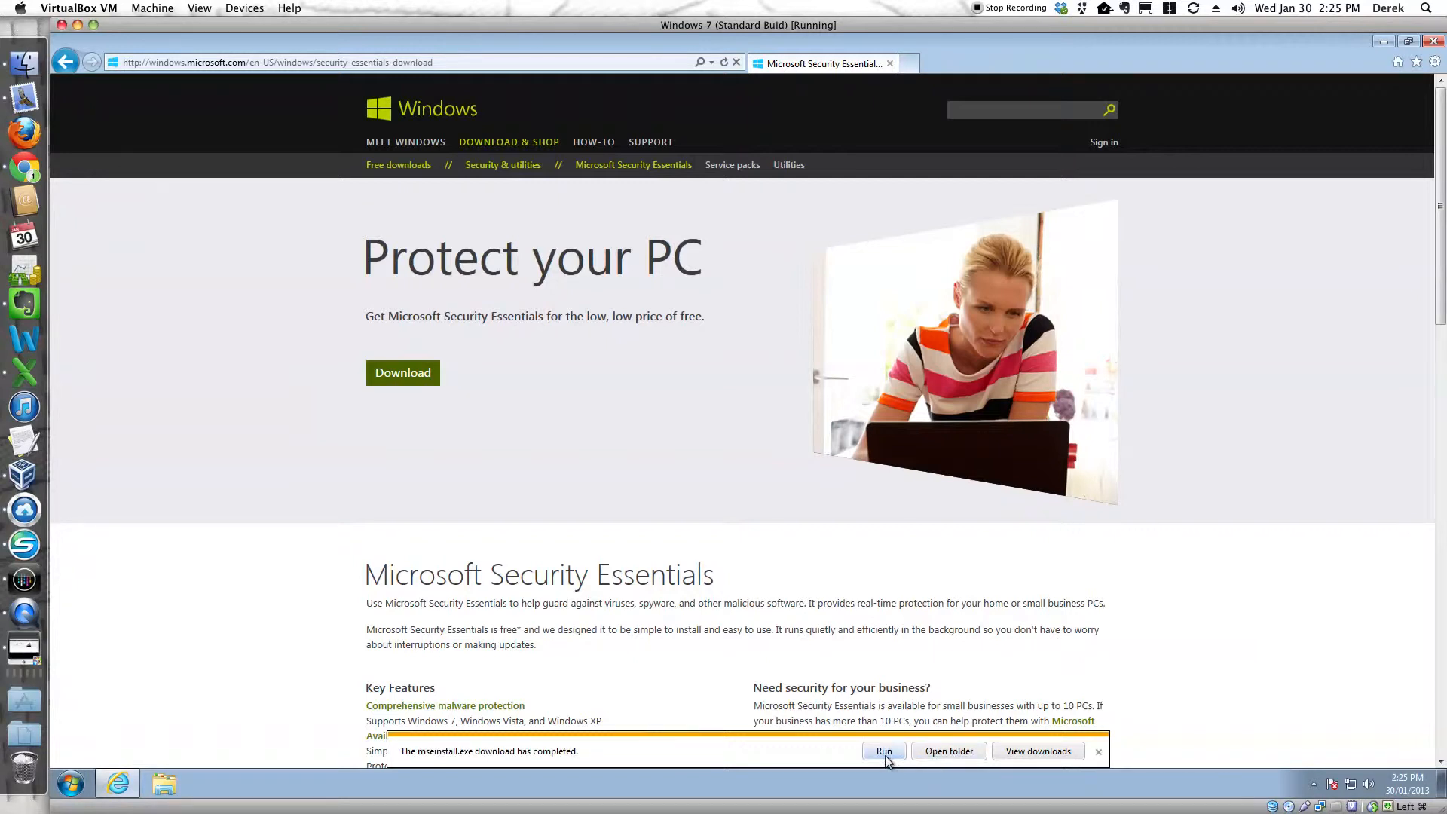
# Step: Show the downloaded mseinstall file in its folder and return to the browser
pyautogui.click(934, 752)
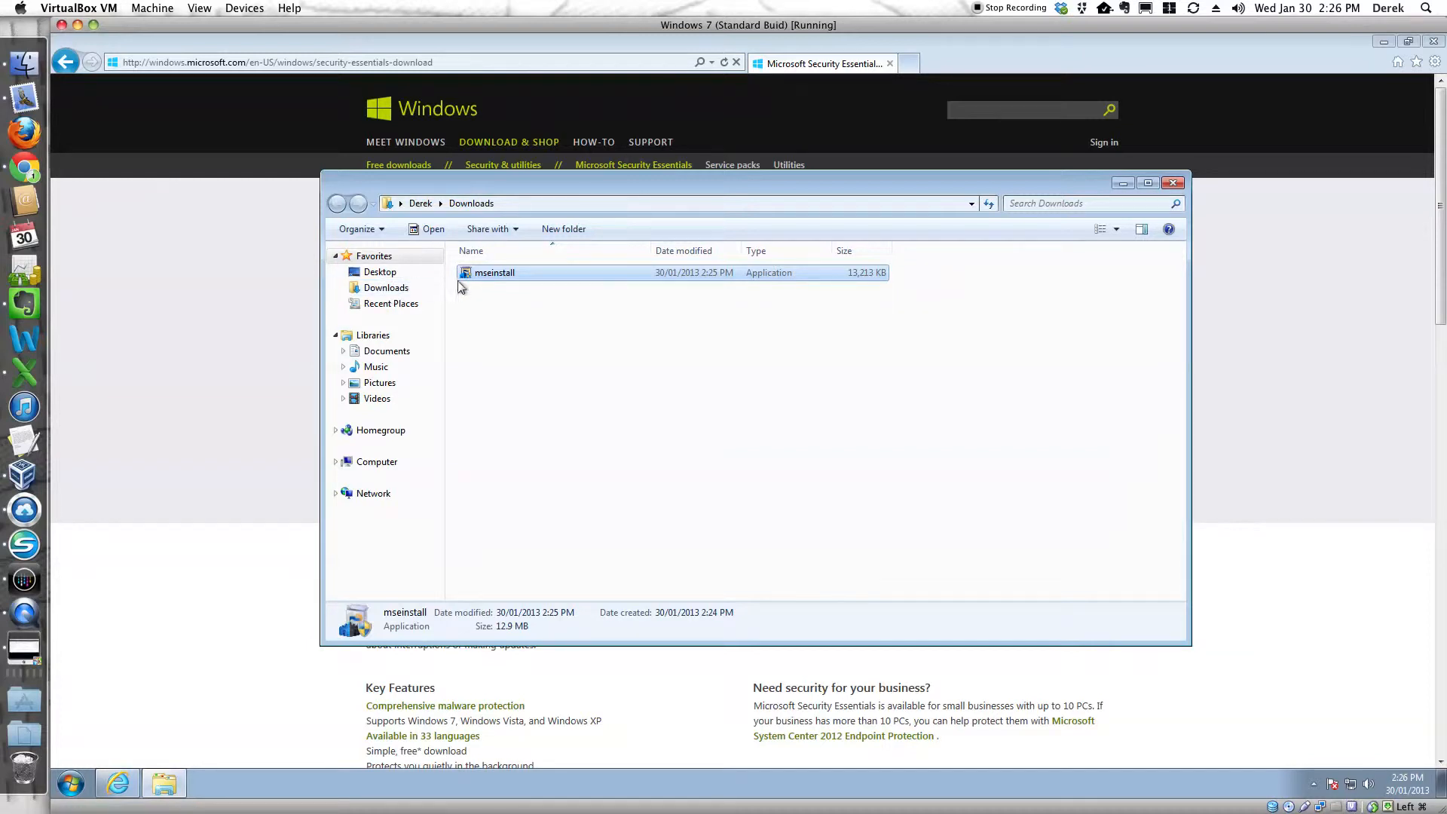
pyautogui.click(1248, 588)
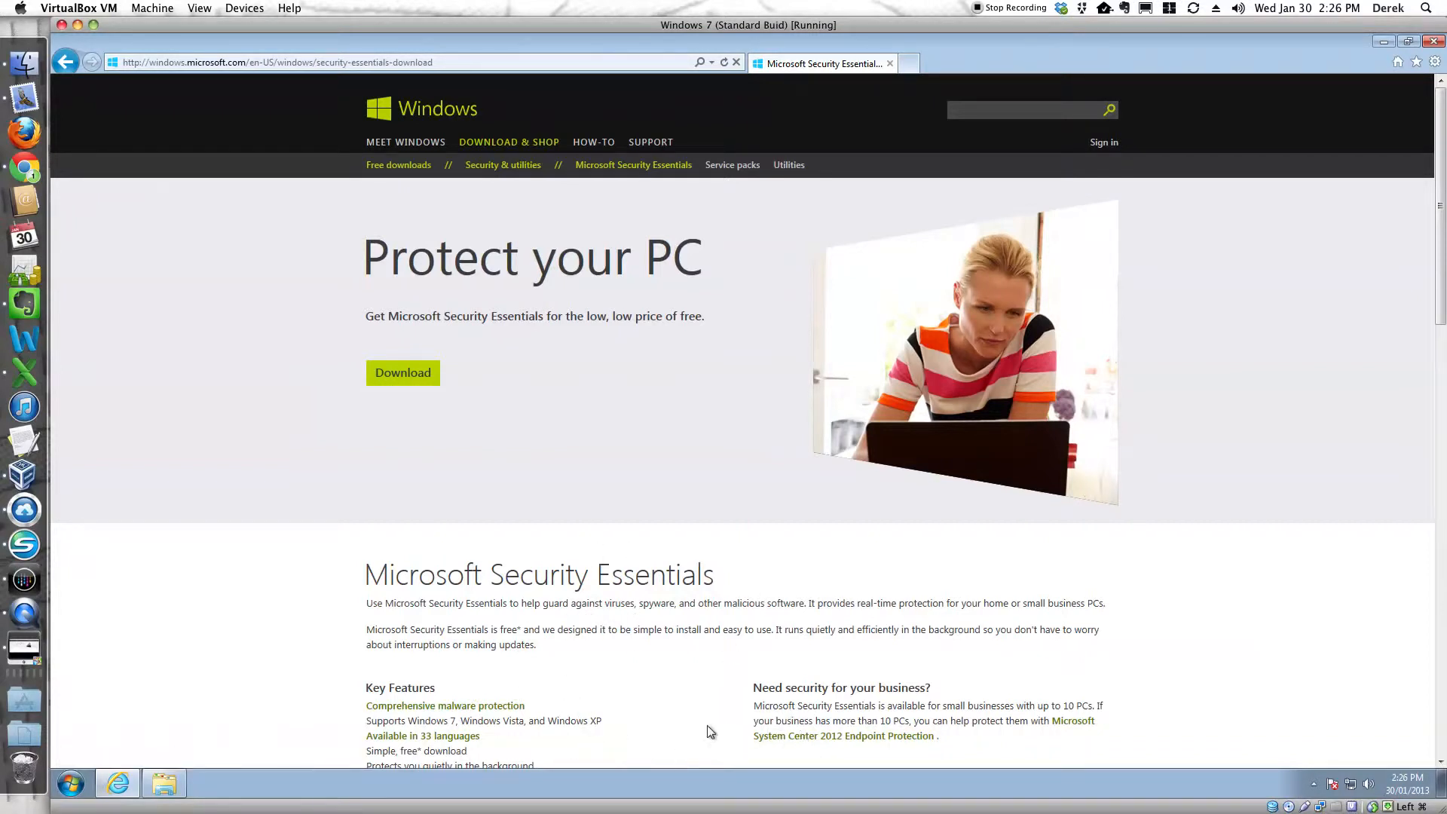
# Step: Run mseinstall.exe from the browser's download list and allow it to make changes to the computer
pyautogui.click(1435, 63)
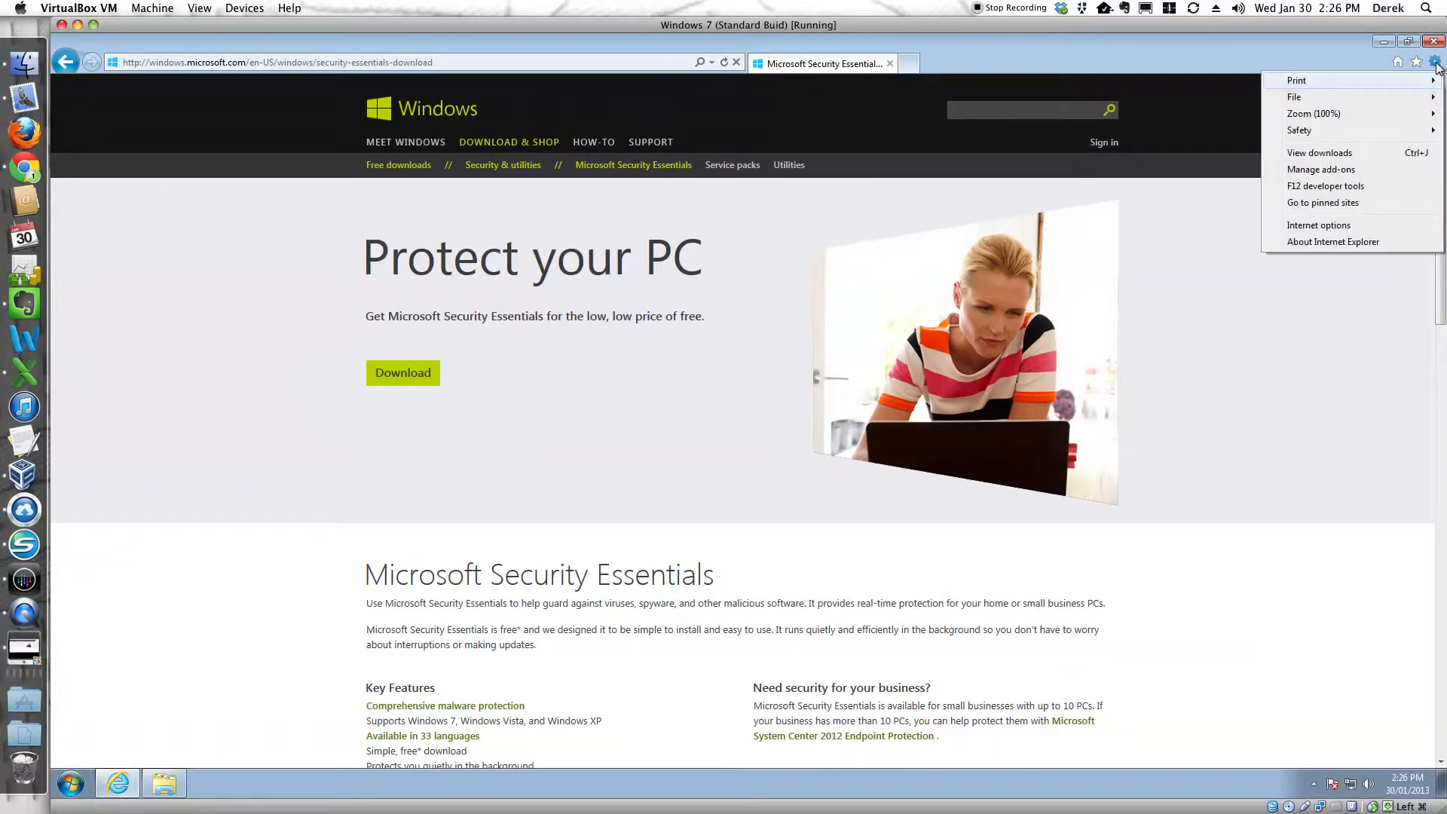
pyautogui.click(1312, 155)
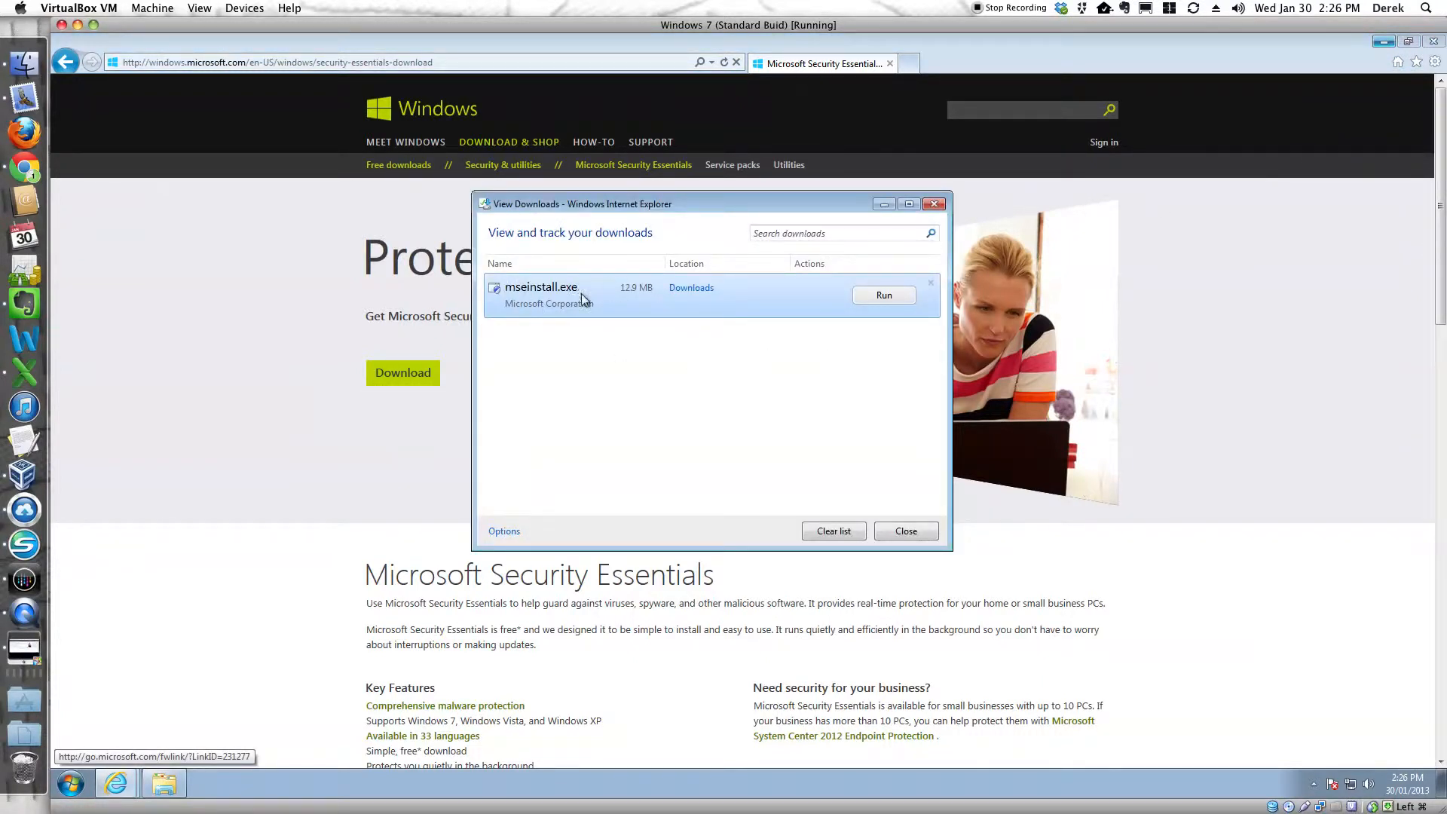
pyautogui.click(882, 297)
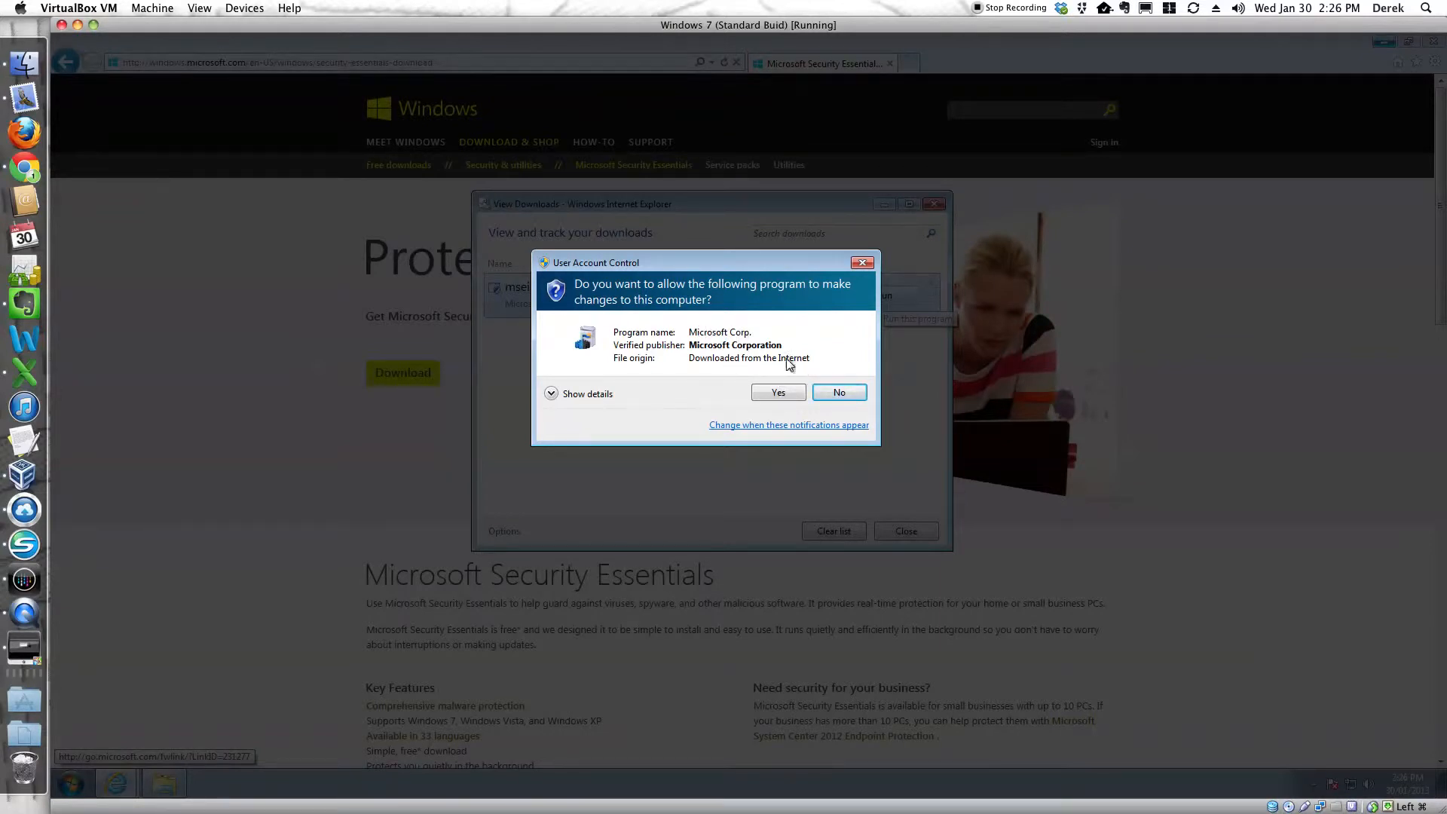
pyautogui.click(783, 392)
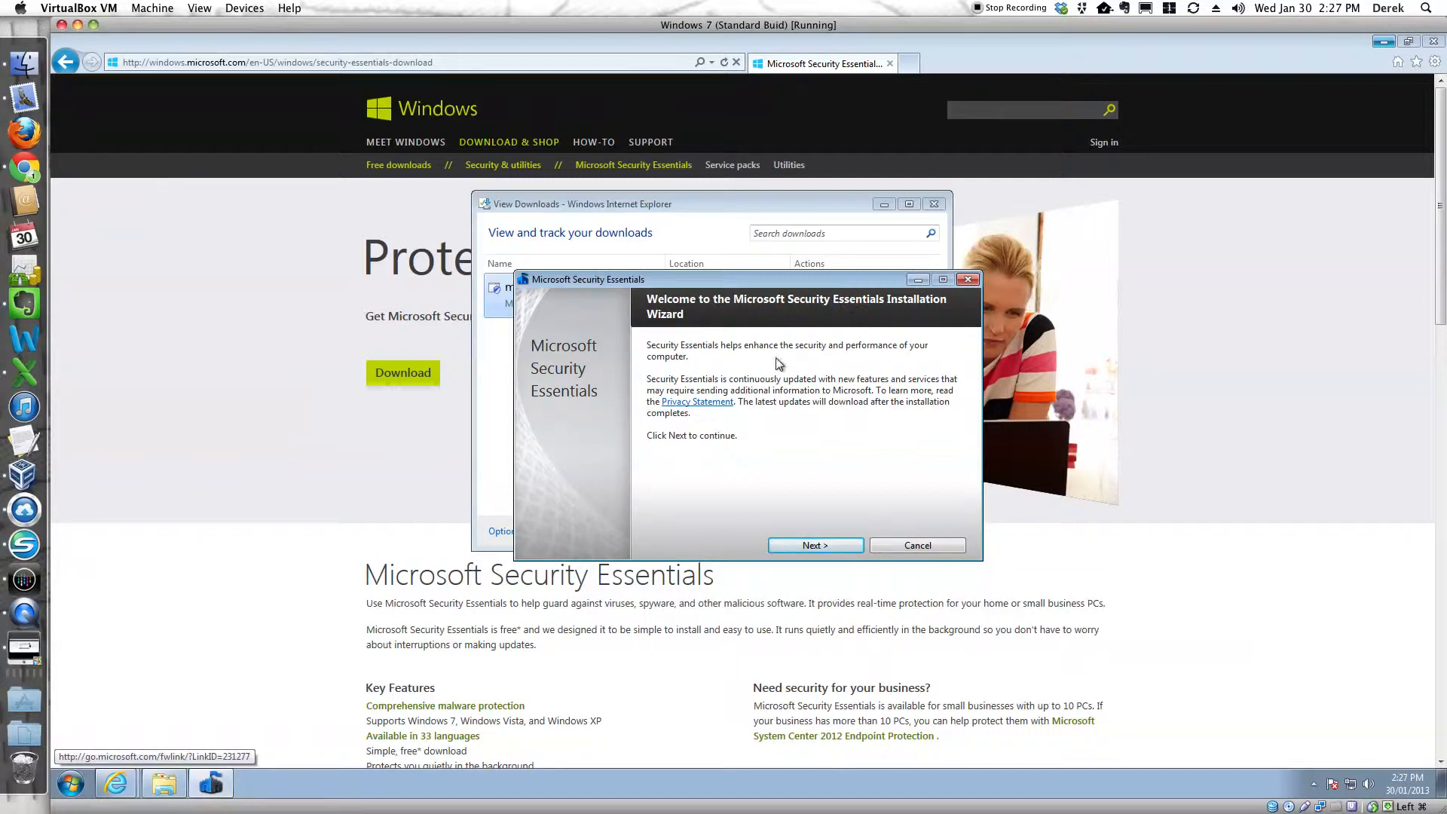
# Step: Accept the Microsoft Security Essentials license terms and decline to join the Customer Experience Improvement Program
pyautogui.click(811, 545)
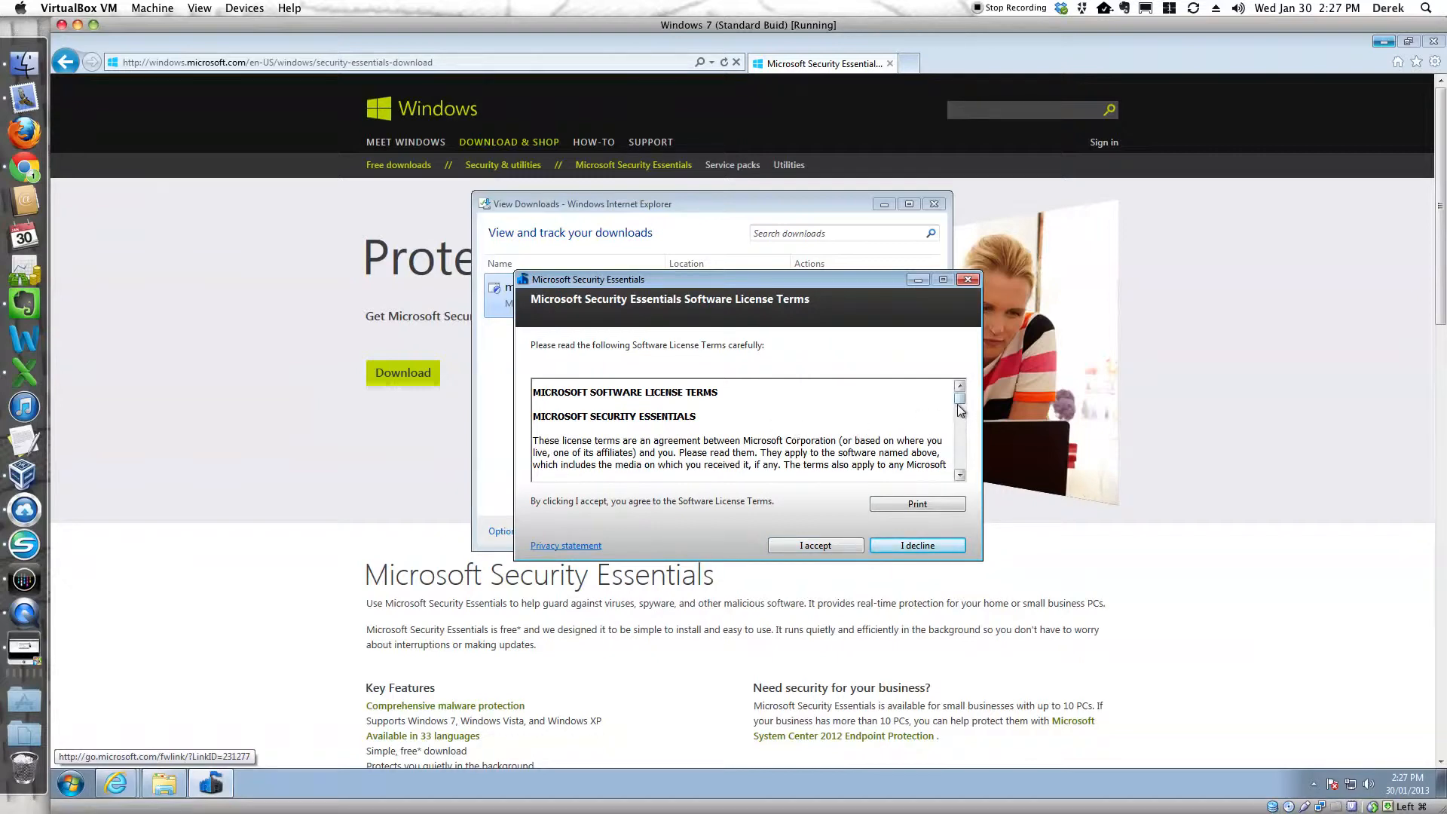
pyautogui.moveTo(955, 406); pyautogui.dragTo(963, 472)
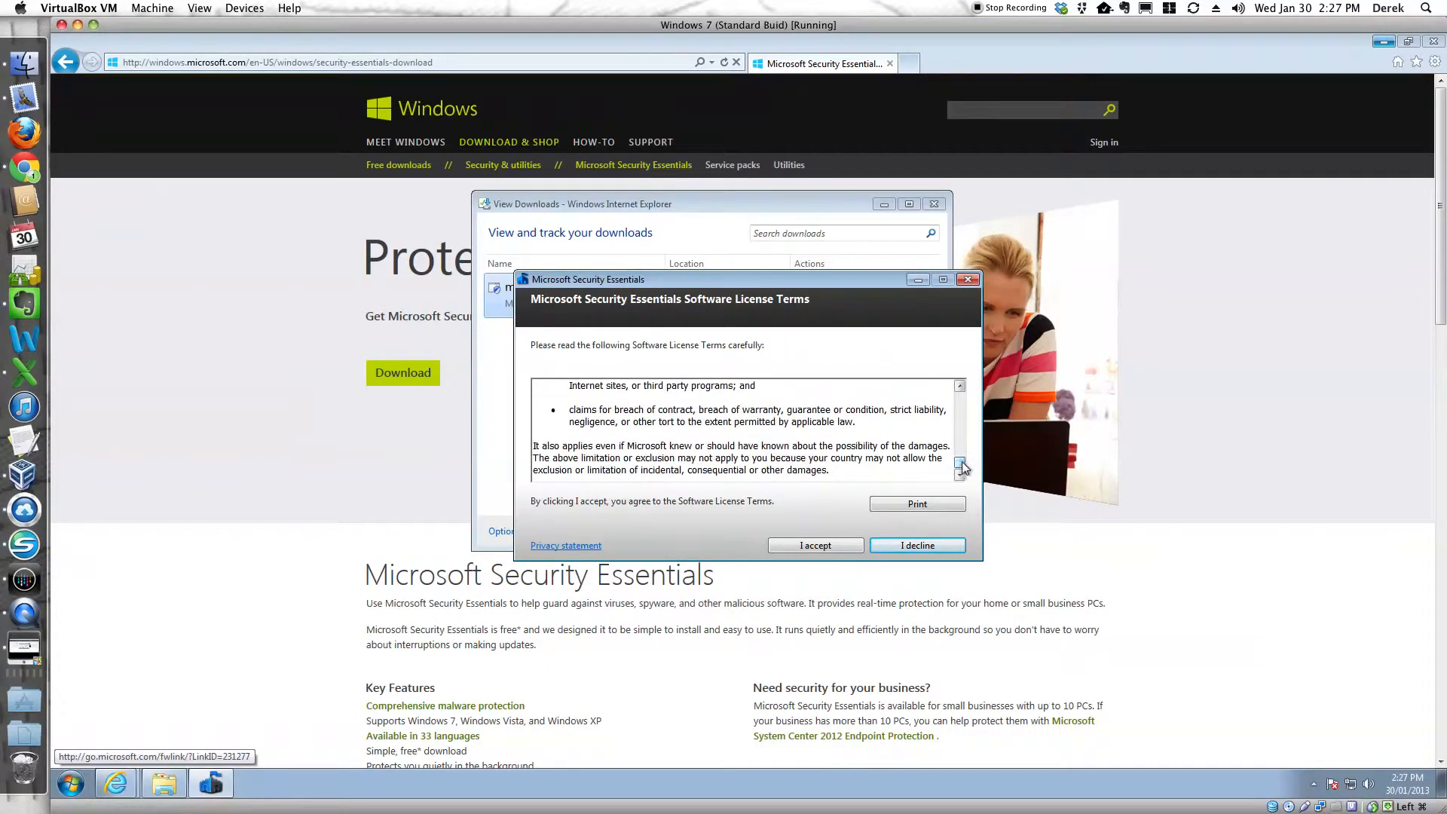
pyautogui.click(808, 548)
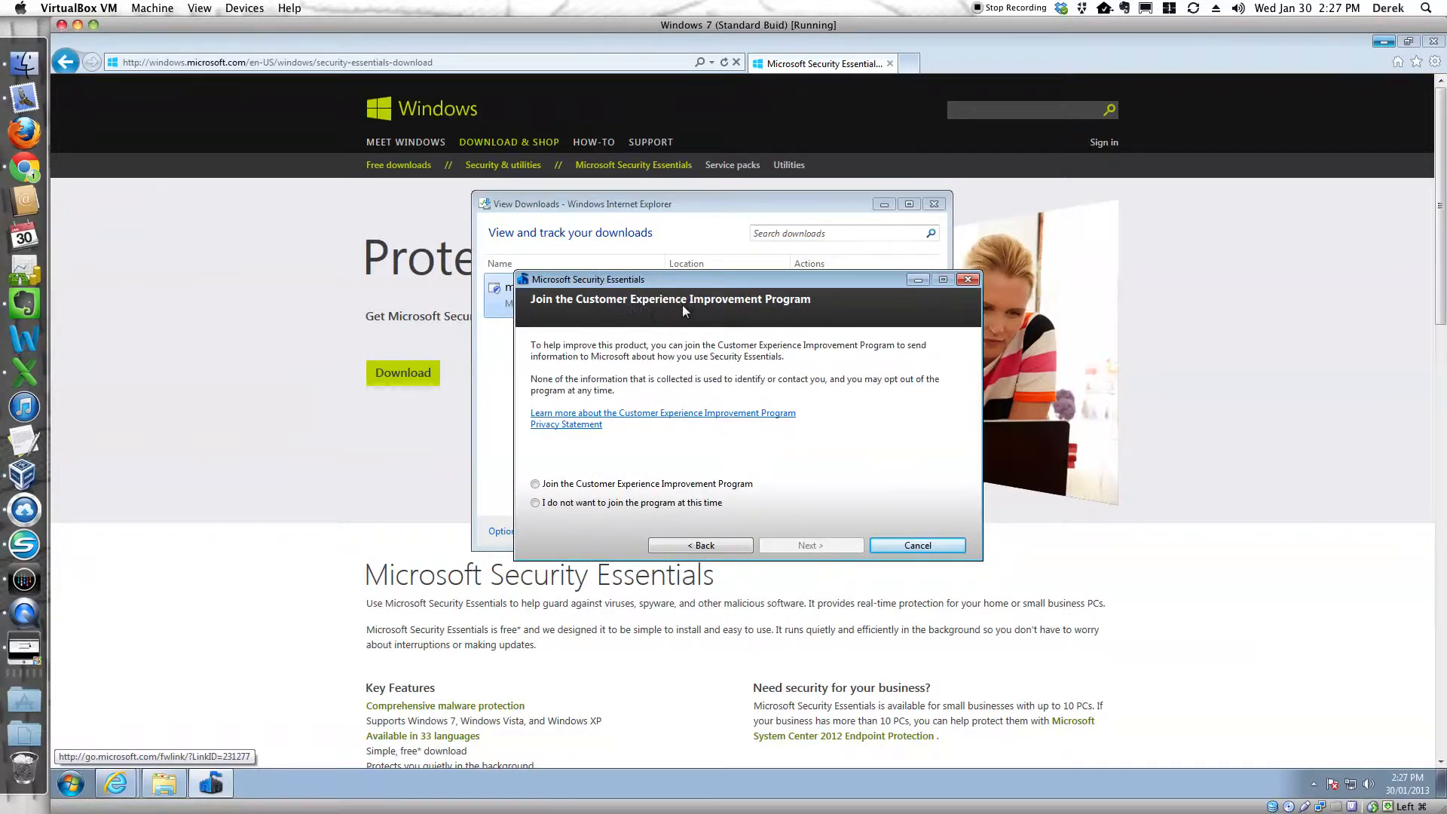
pyautogui.click(573, 504)
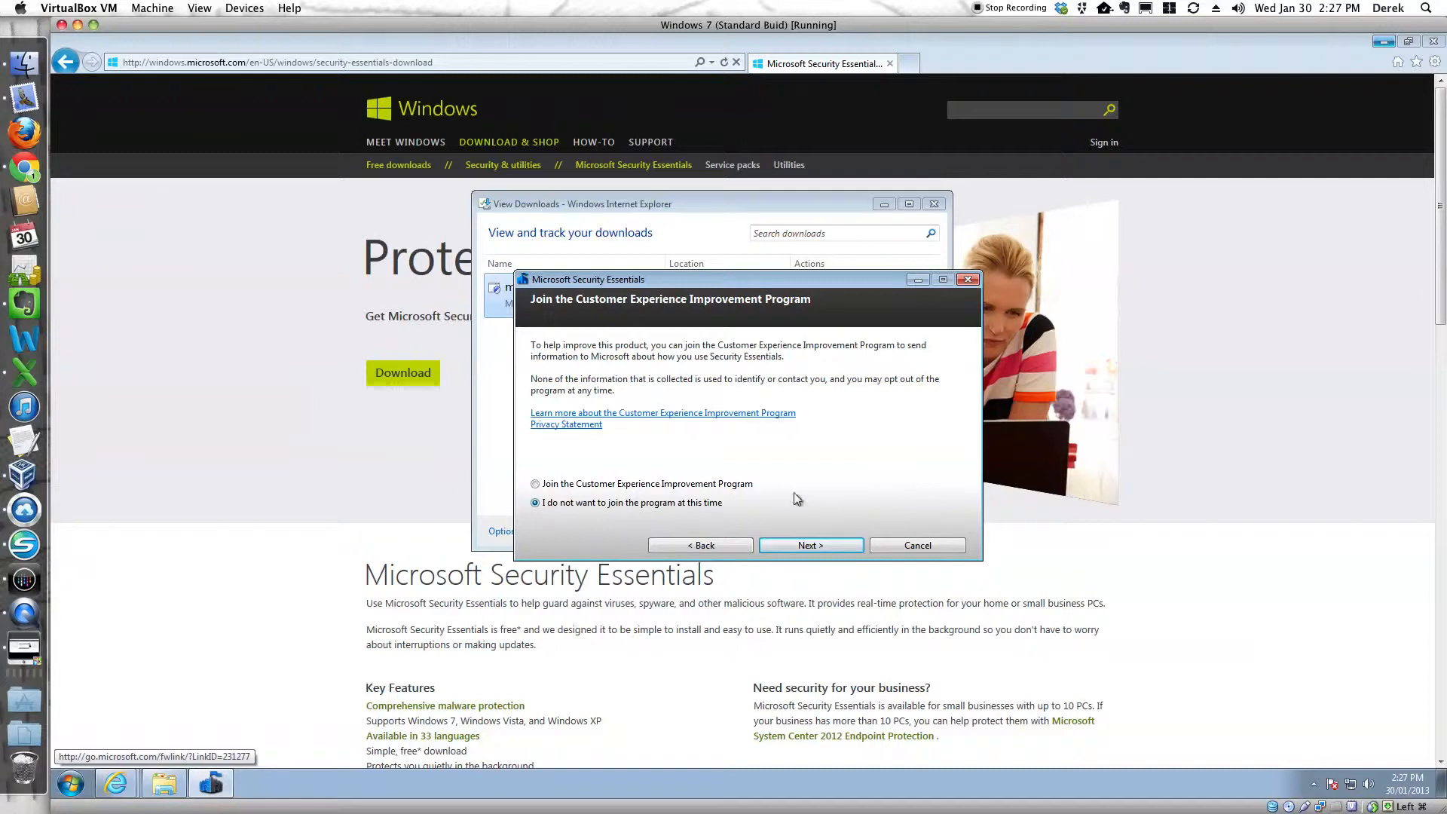
pyautogui.click(814, 545)
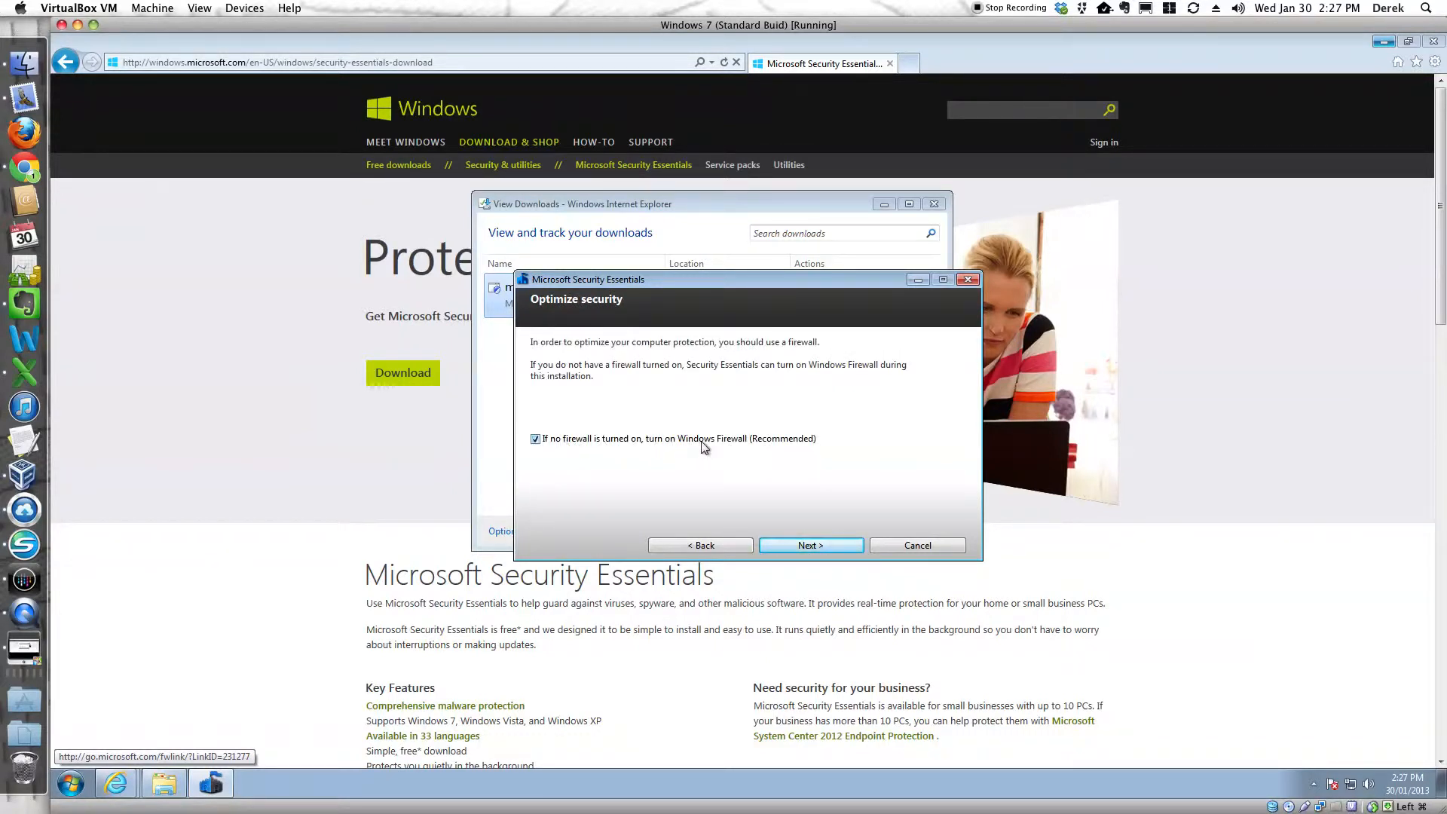
# Step: Install Microsoft Security Essentials with the Windows Firewall option kept on, and finish with the scan after updates enabled
pyautogui.click(829, 545)
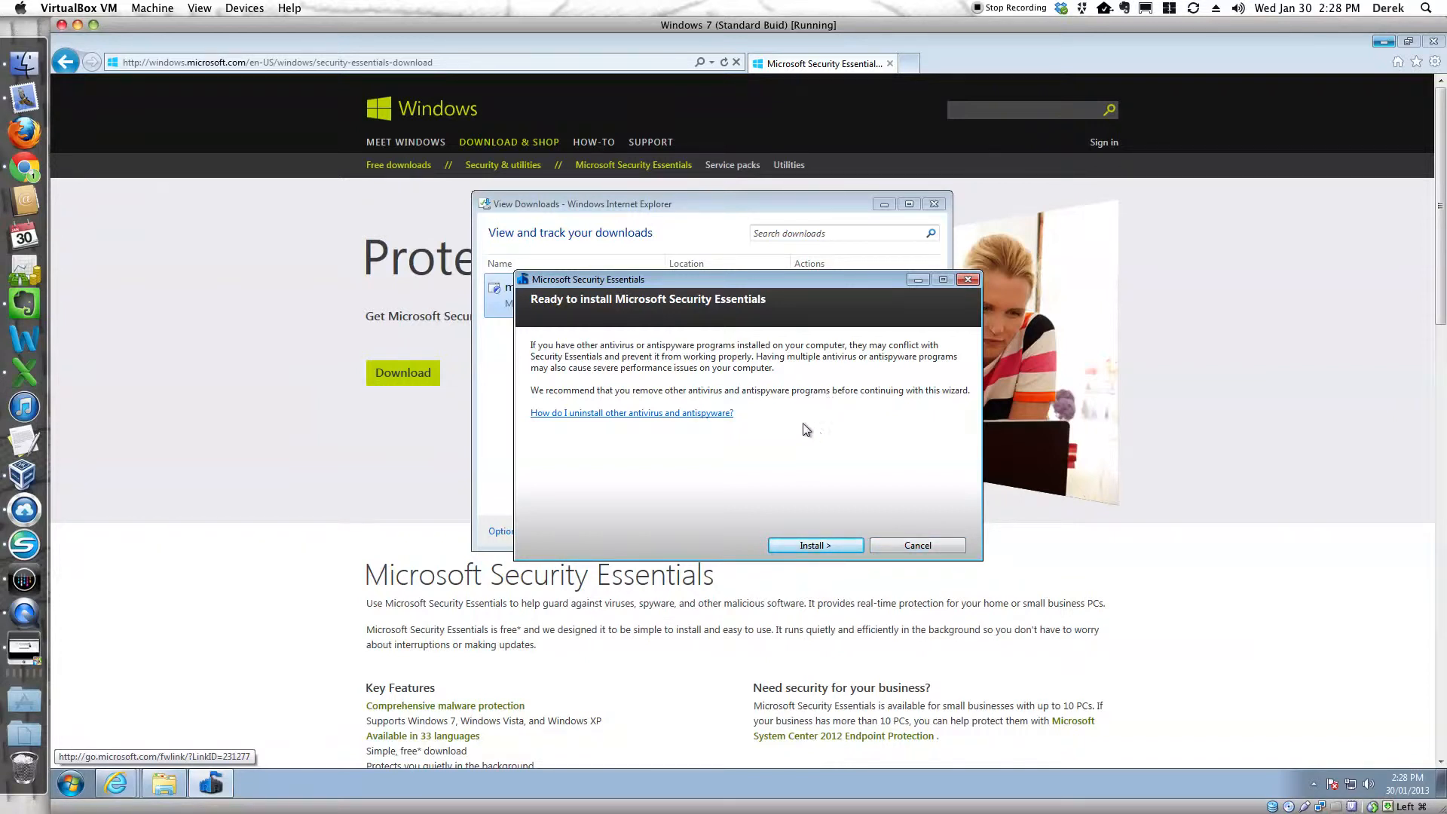
pyautogui.click(802, 548)
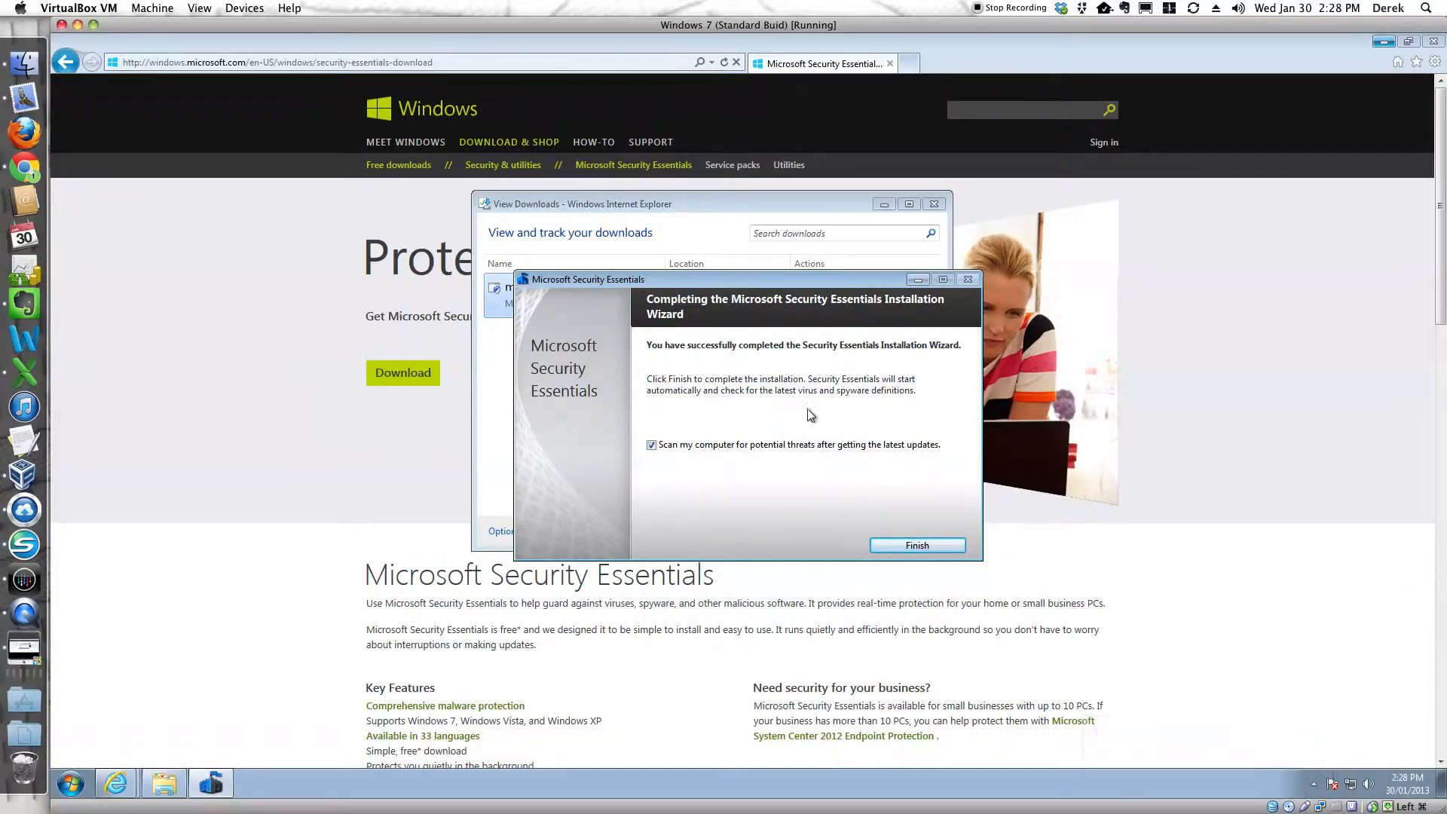
pyautogui.click(913, 545)
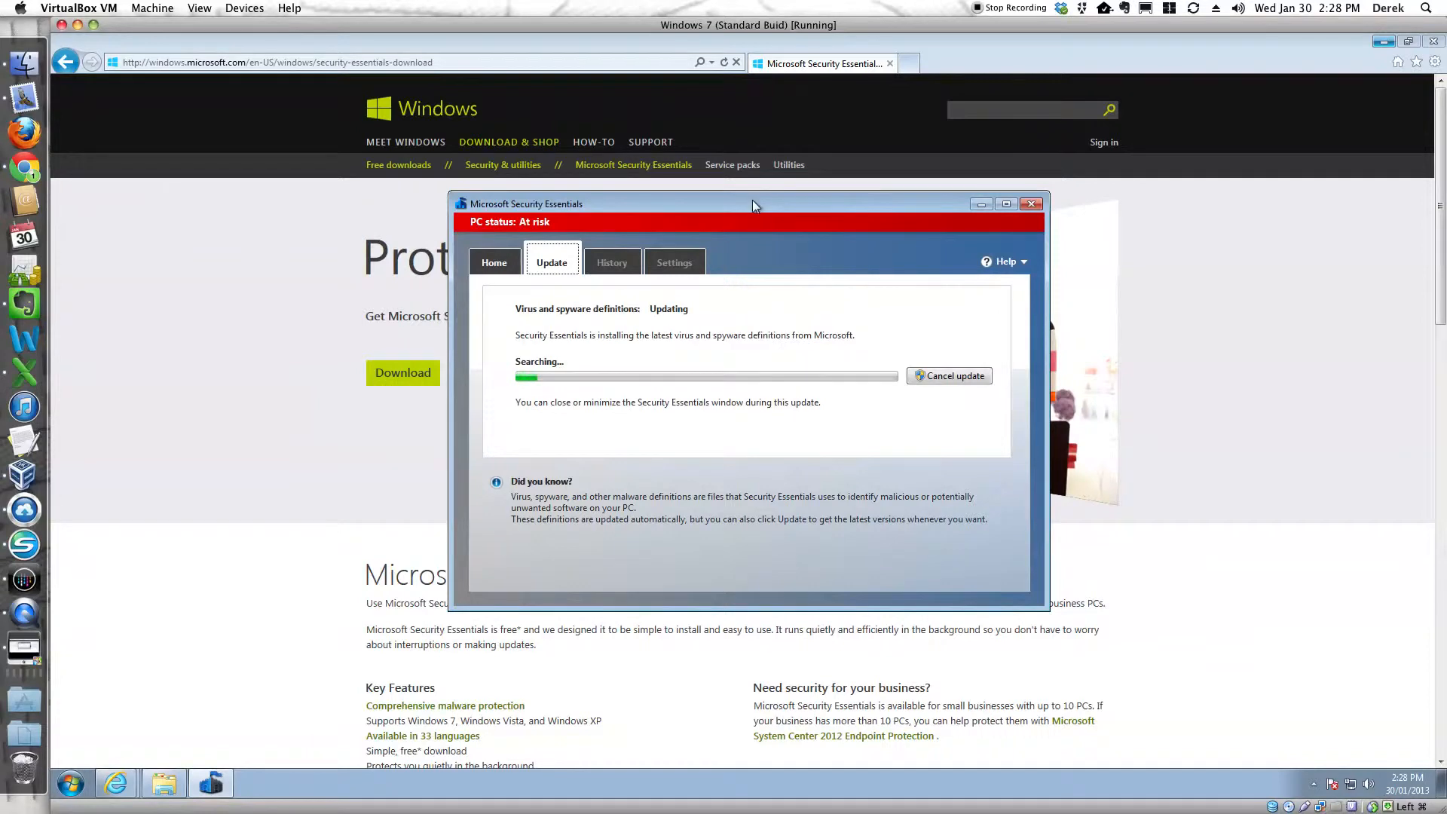
# Step: Minimize the browser and the Downloads folder, and shift the Microsoft Security Essentials window slightly on the desktop
pyautogui.moveTo(752, 200); pyautogui.dragTo(749, 188)
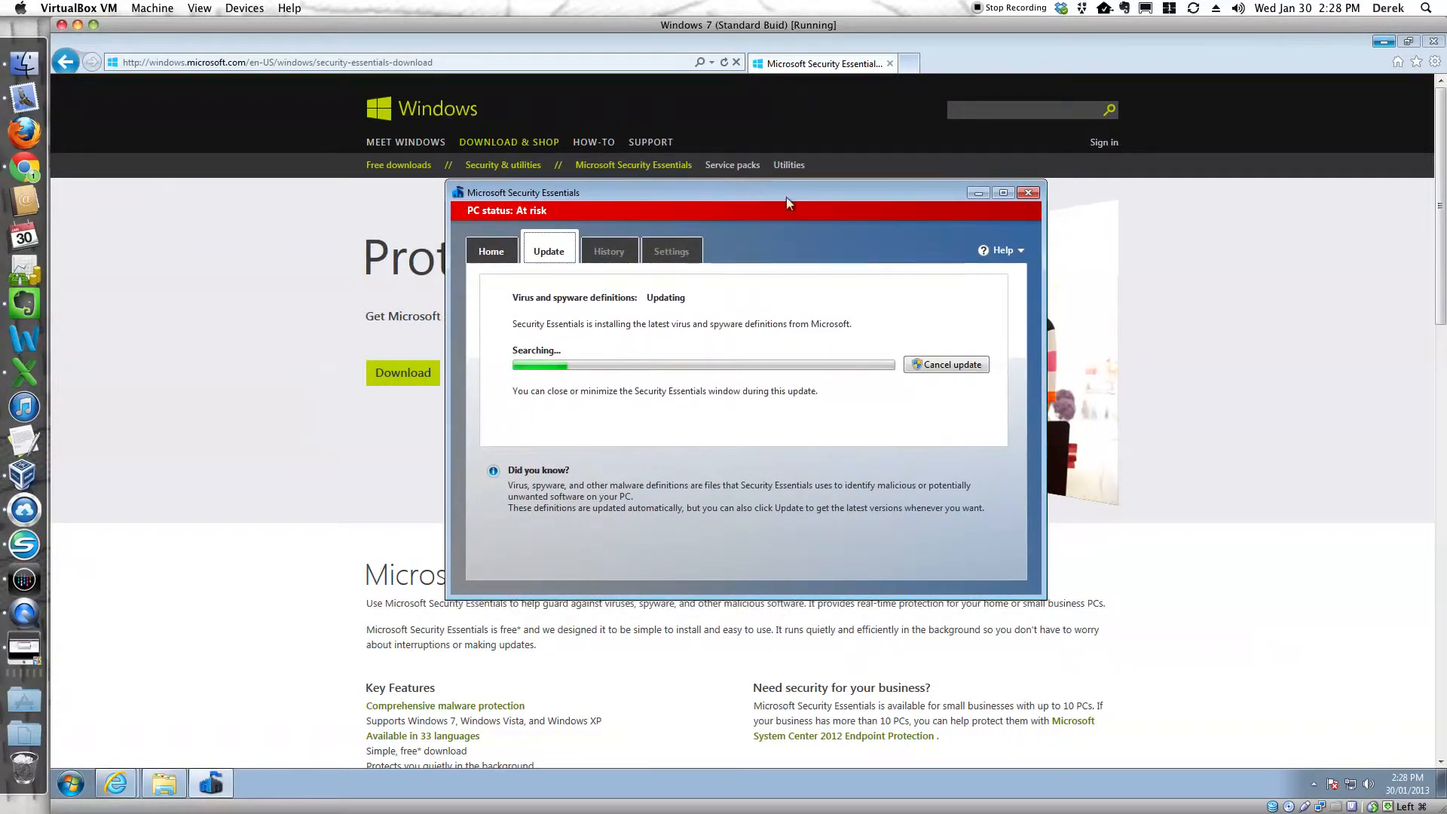
pyautogui.click(1382, 43)
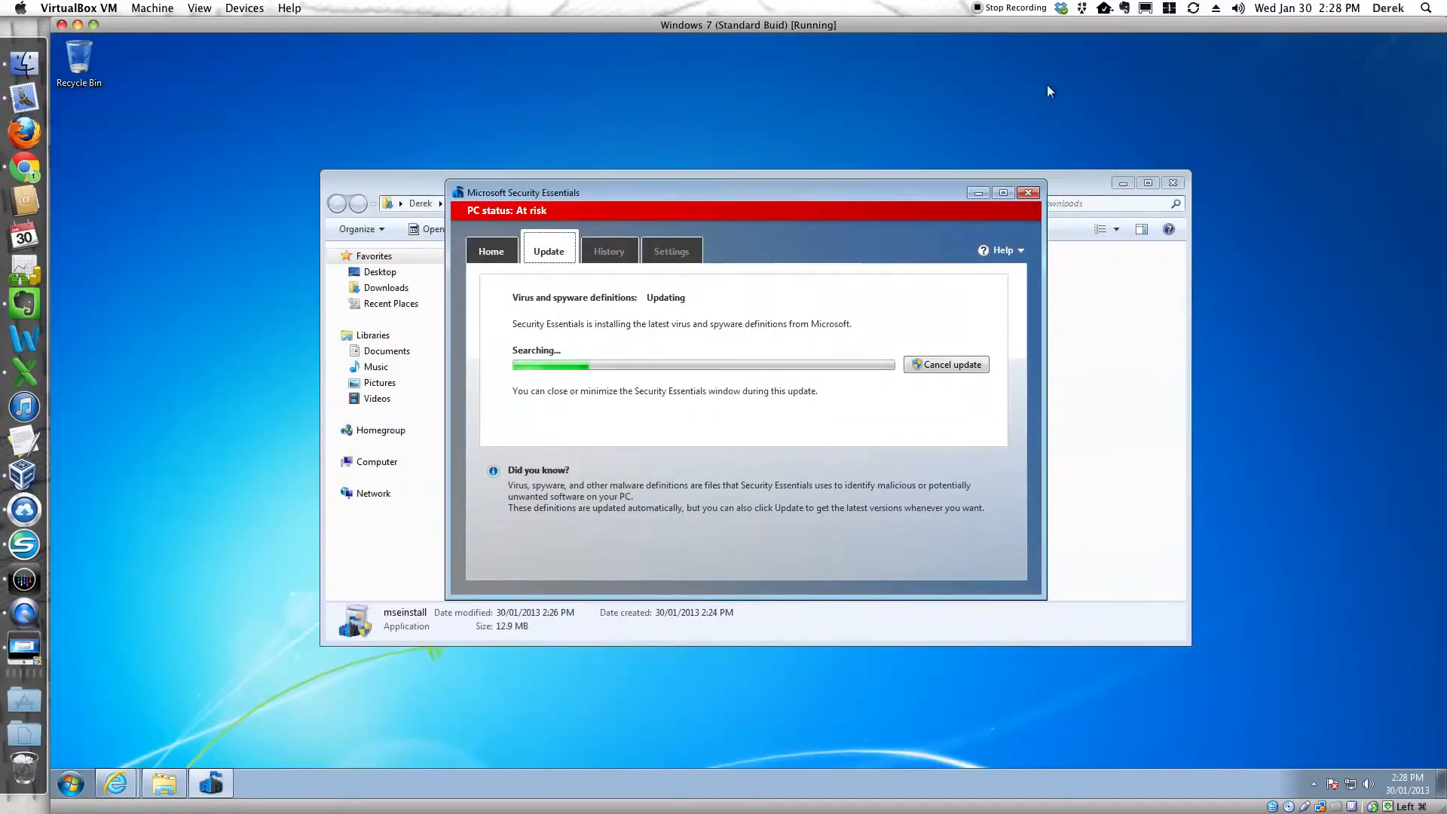
pyautogui.click(1125, 185)
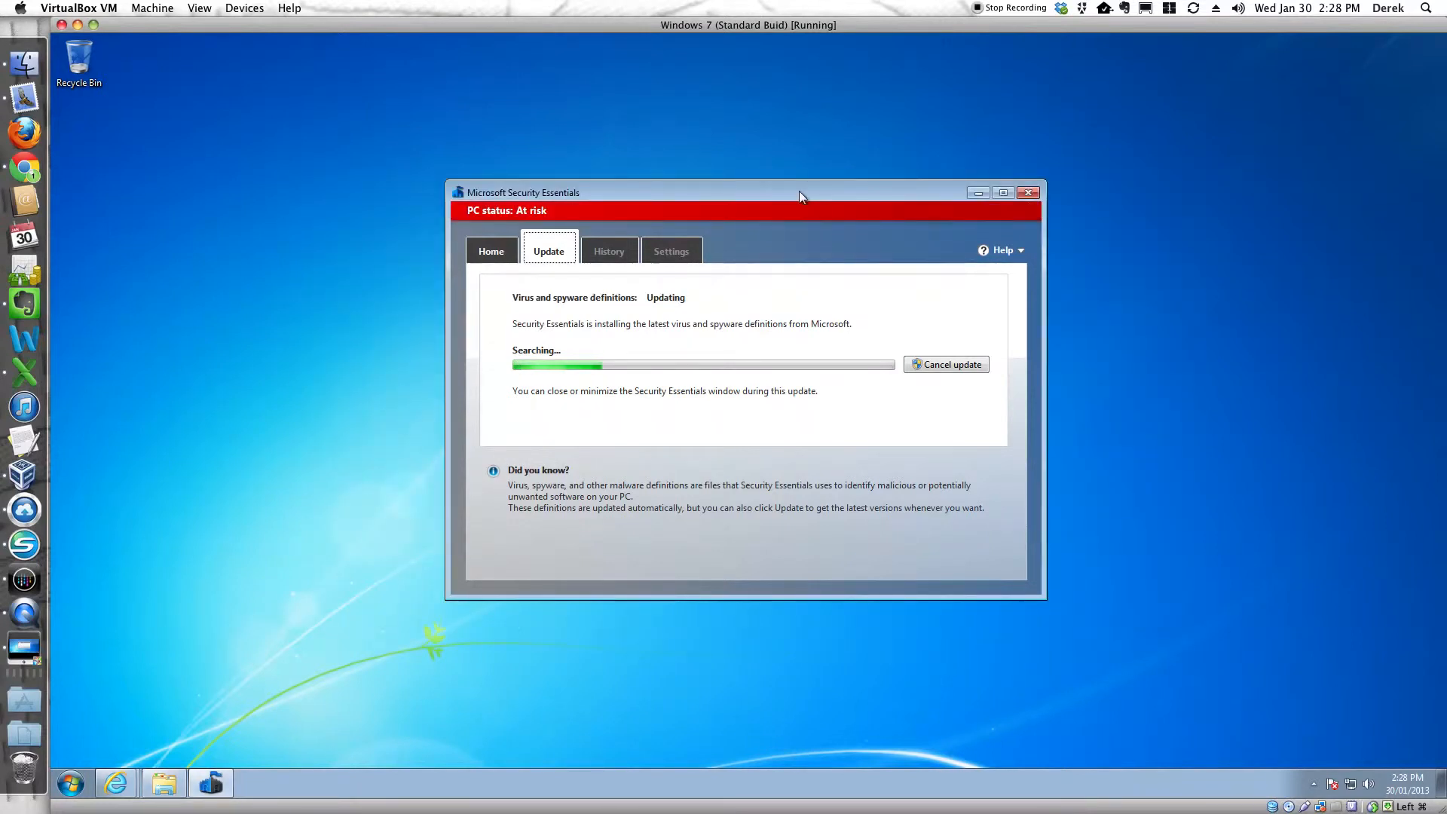
pyautogui.moveTo(799, 191); pyautogui.dragTo(787, 189)
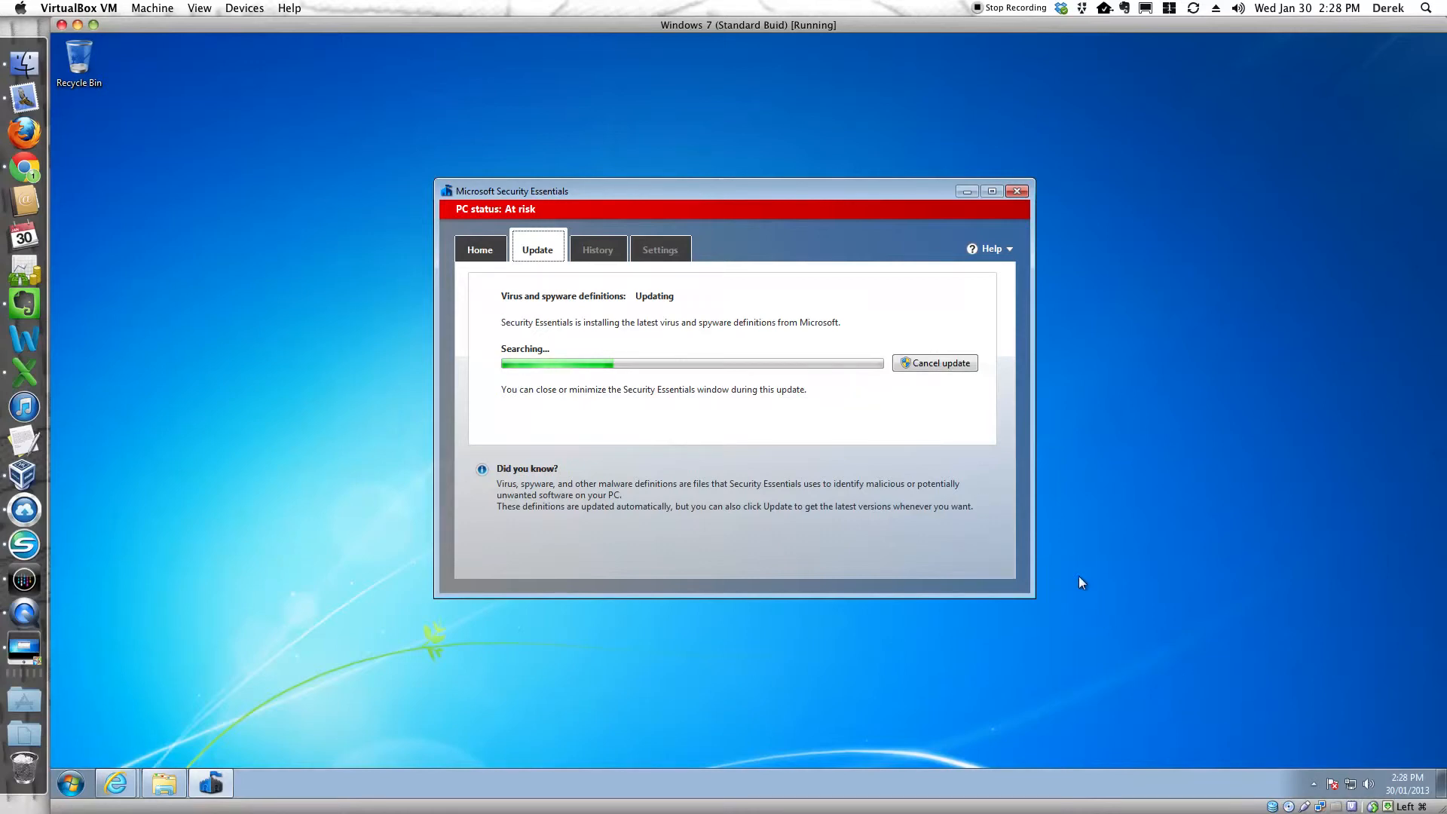
# Step: Close the Microsoft Security Essentials window, all Internet Explorer tabs and the download list
pyautogui.click(1018, 190)
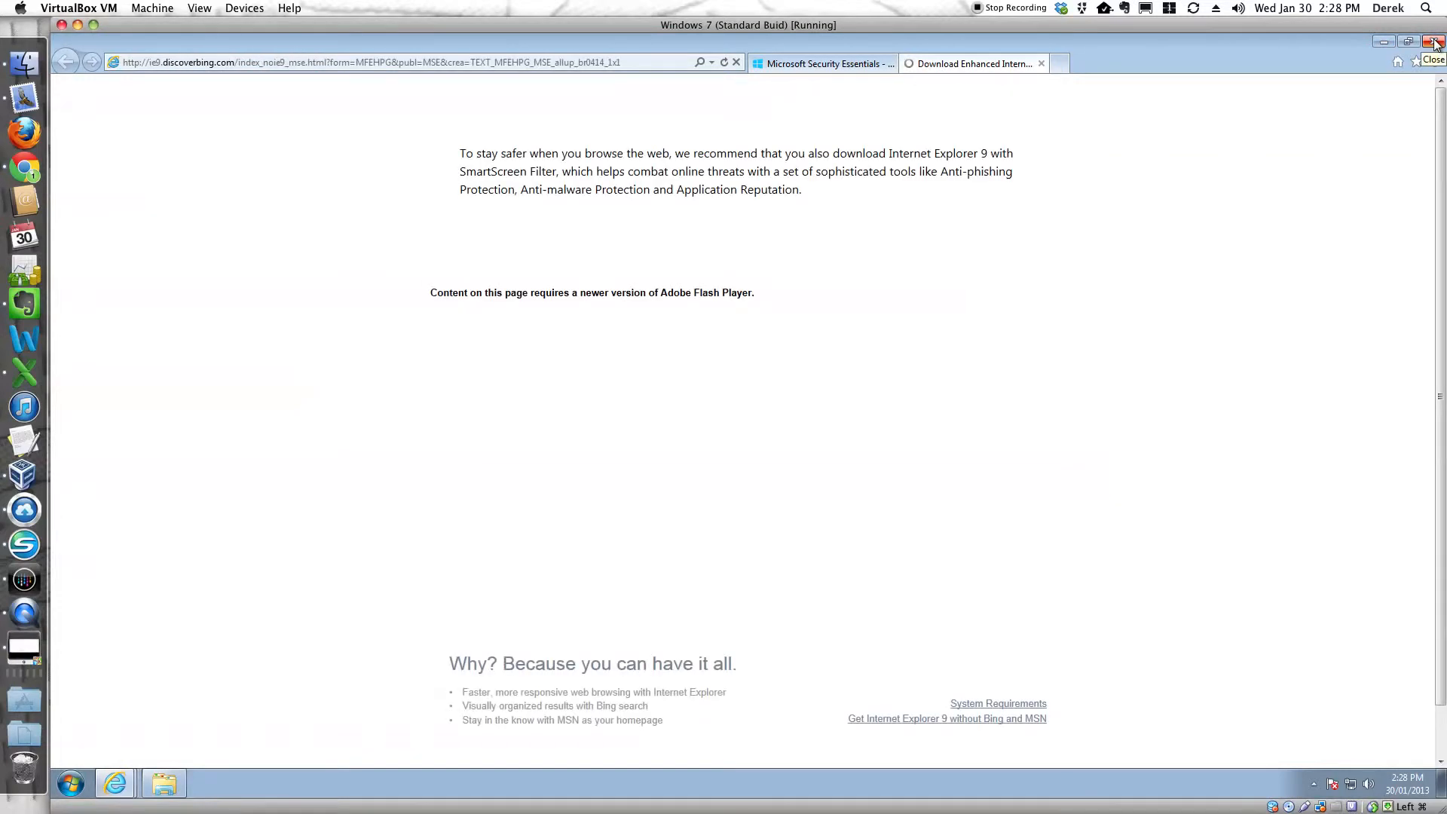
pyautogui.click(1433, 42)
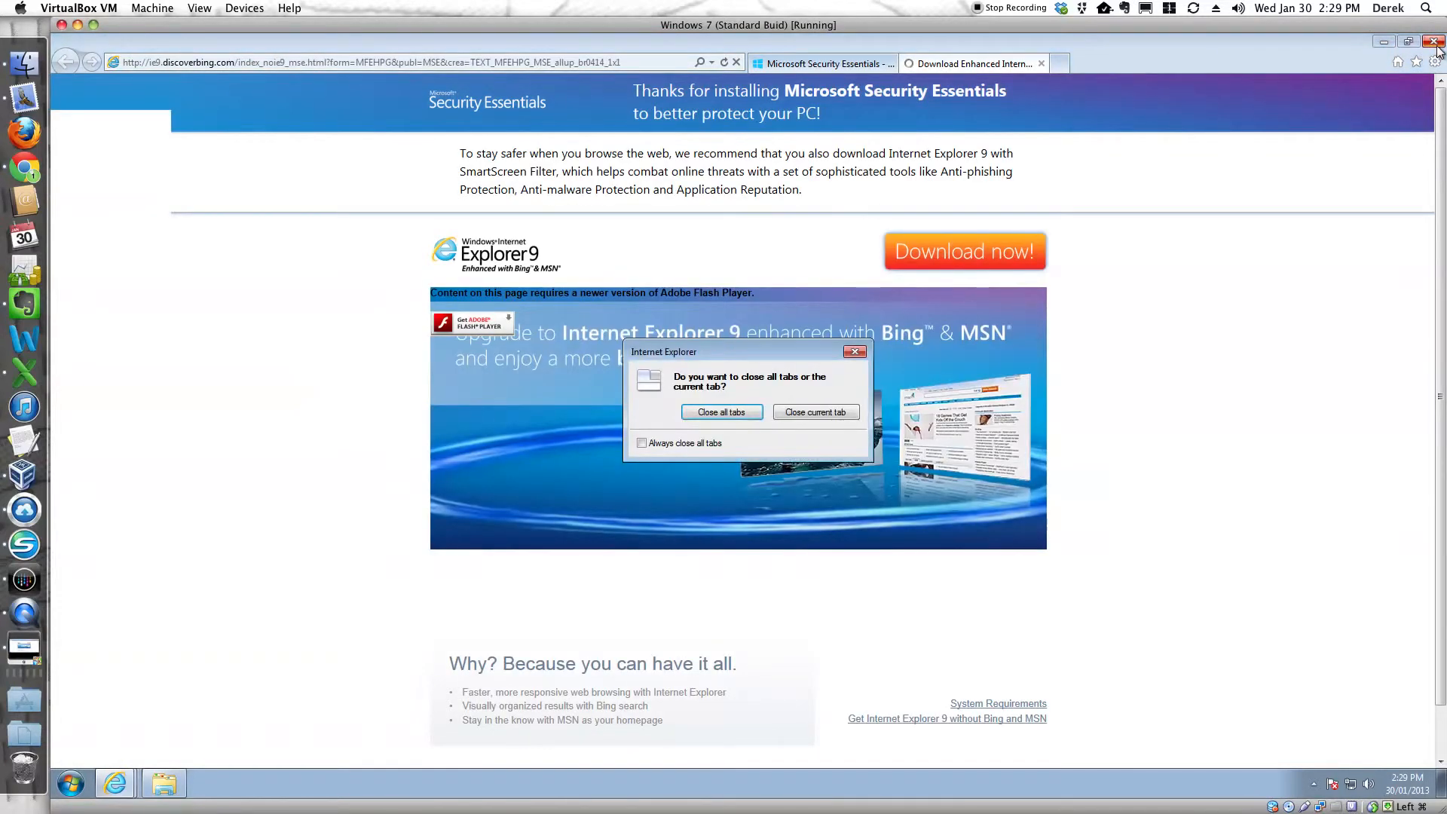
pyautogui.click(733, 411)
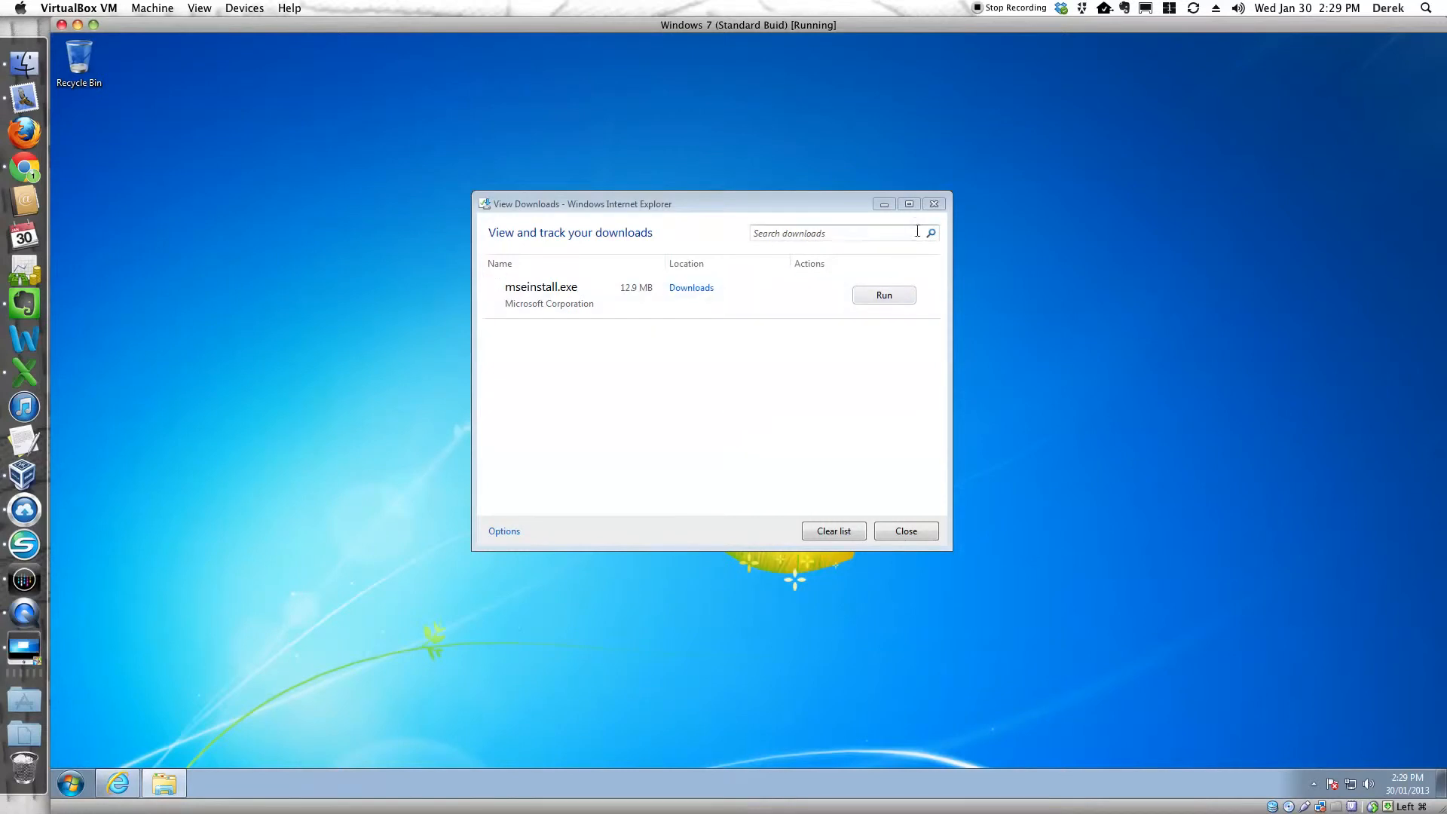
pyautogui.click(934, 203)
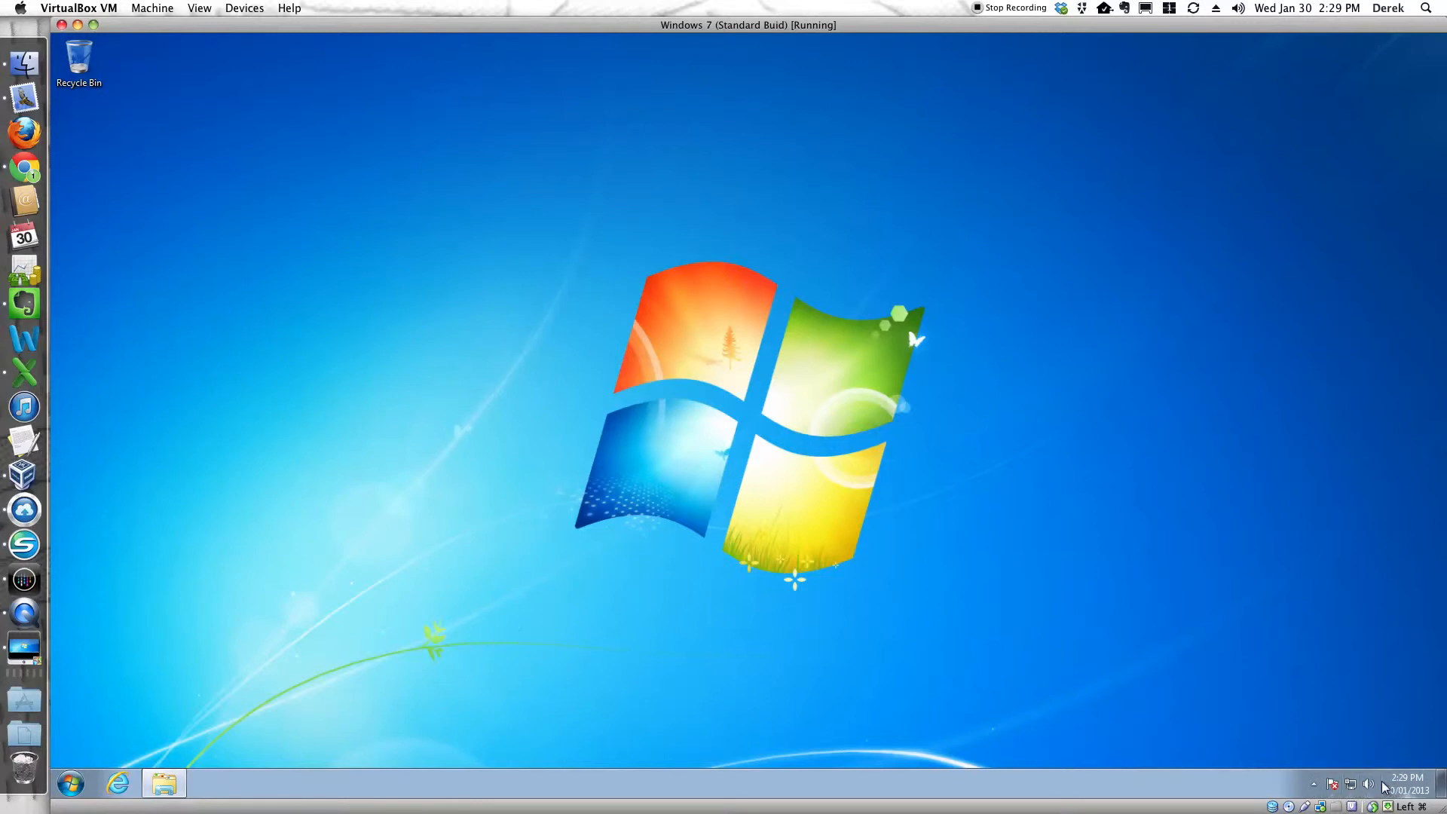
# Step: Reopen Microsoft Security Essentials from the hidden notification icons, review its protection status and definition update progress, and close it
pyautogui.click(1315, 786)
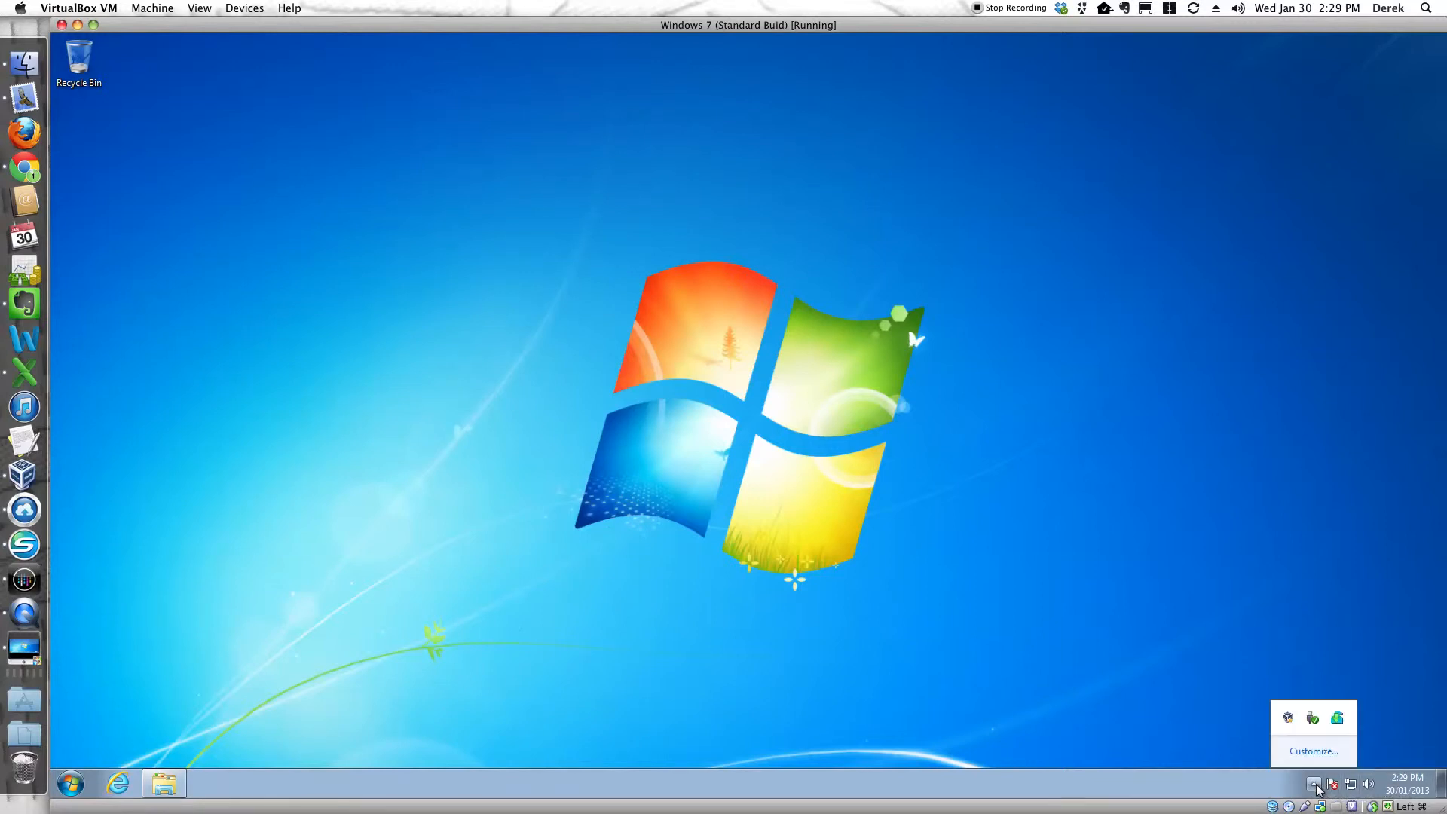
pyautogui.click(1338, 719)
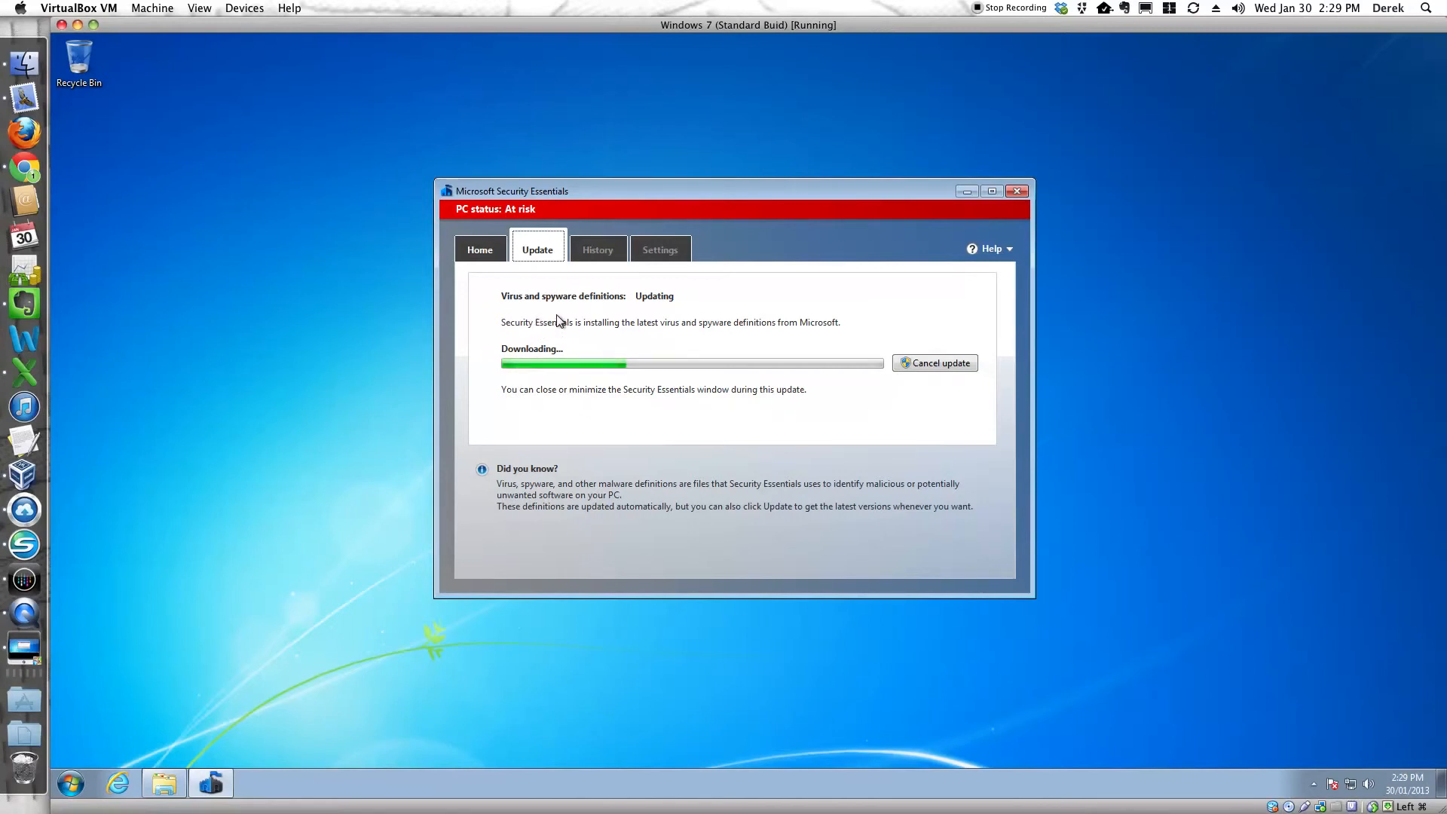
pyautogui.click(480, 250)
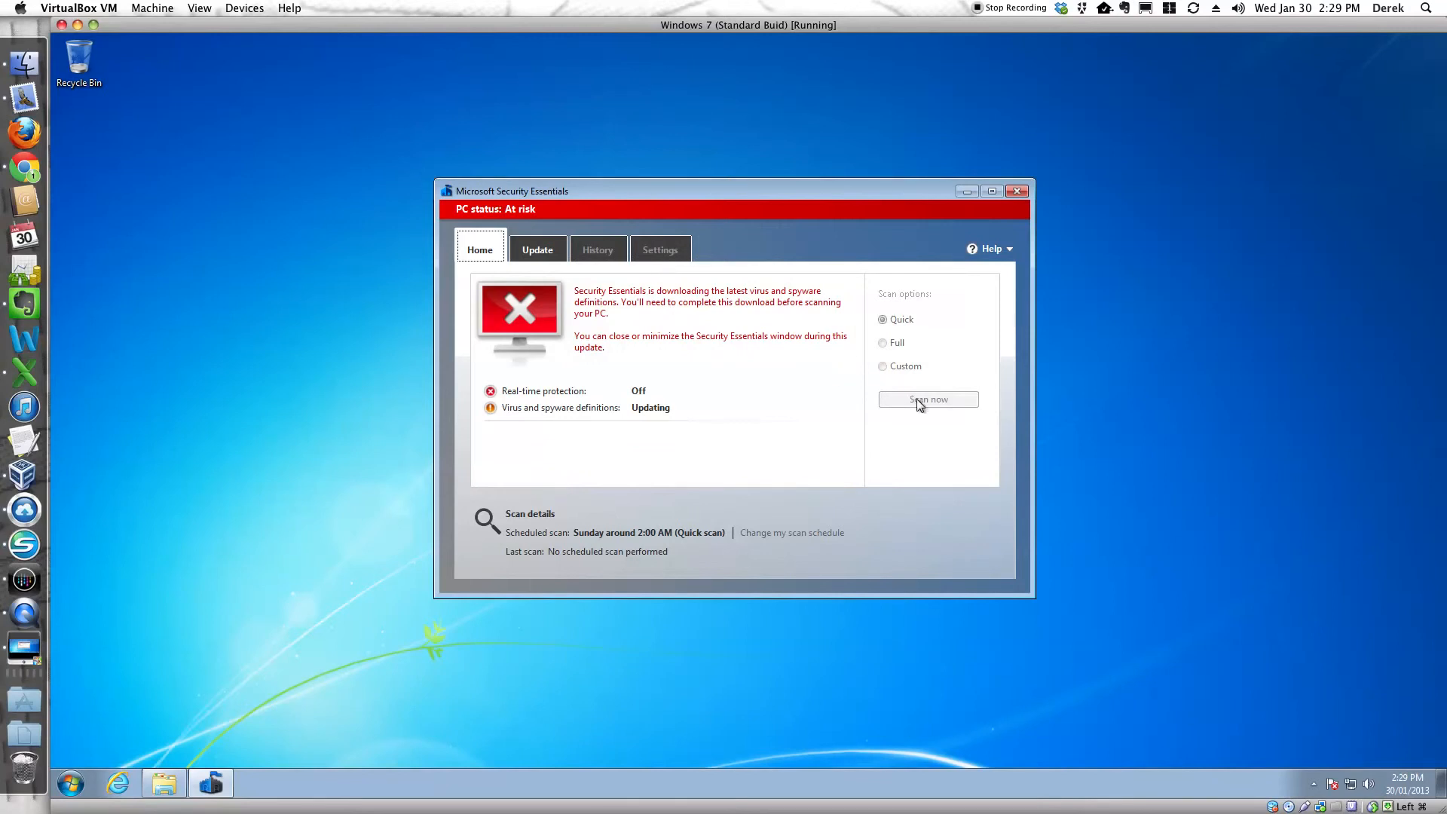
pyautogui.click(538, 251)
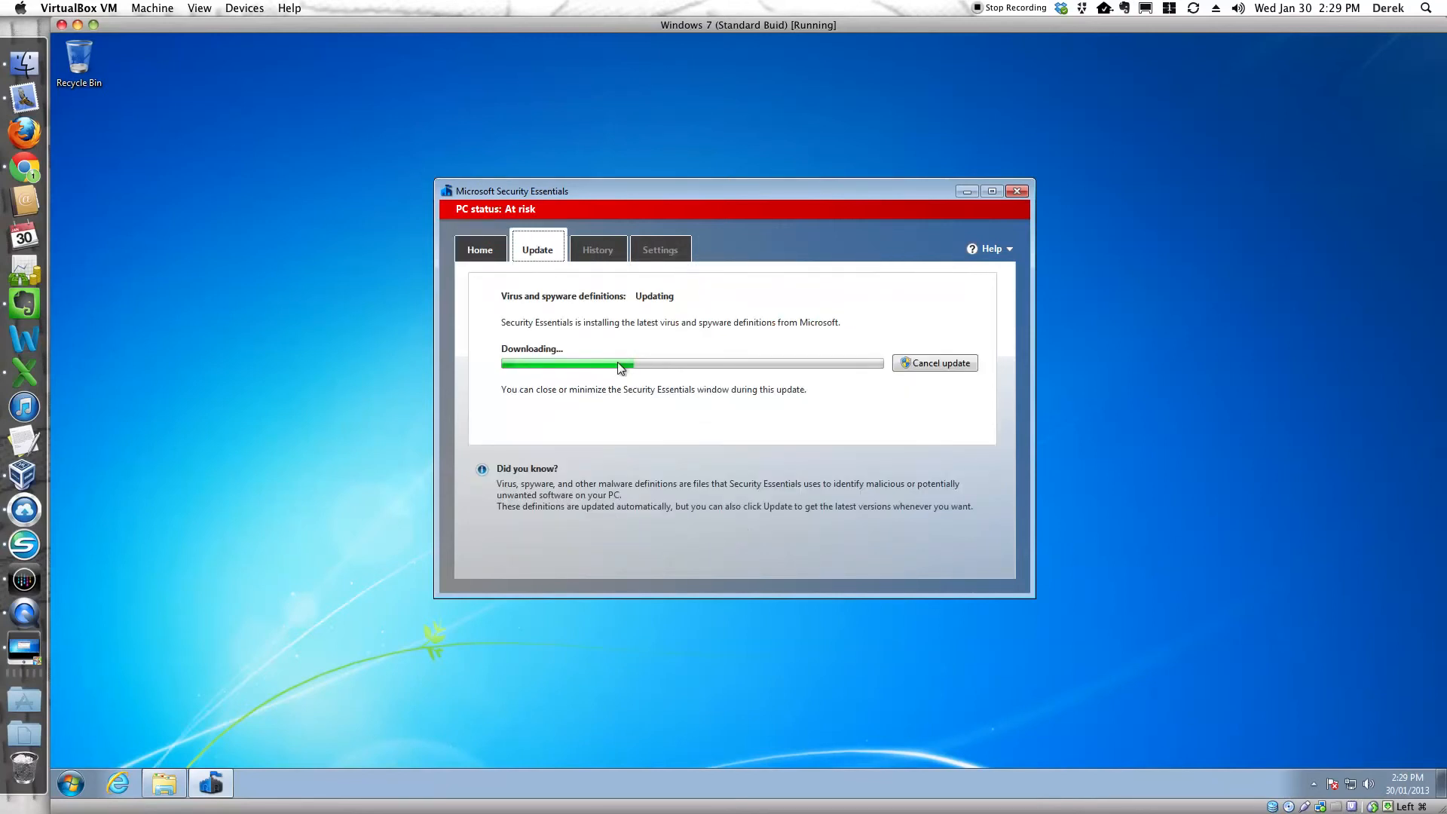
pyautogui.click(1016, 193)
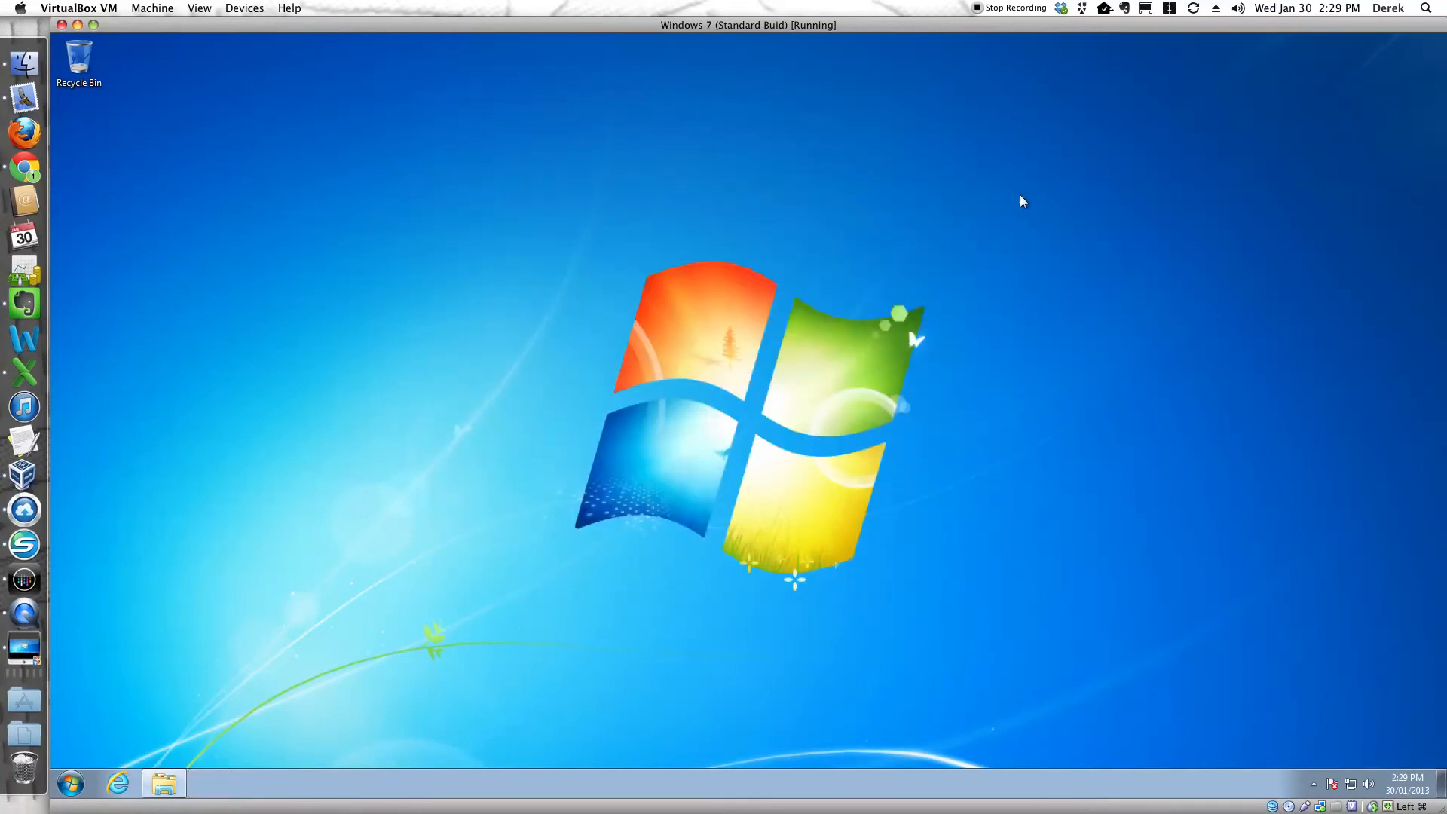